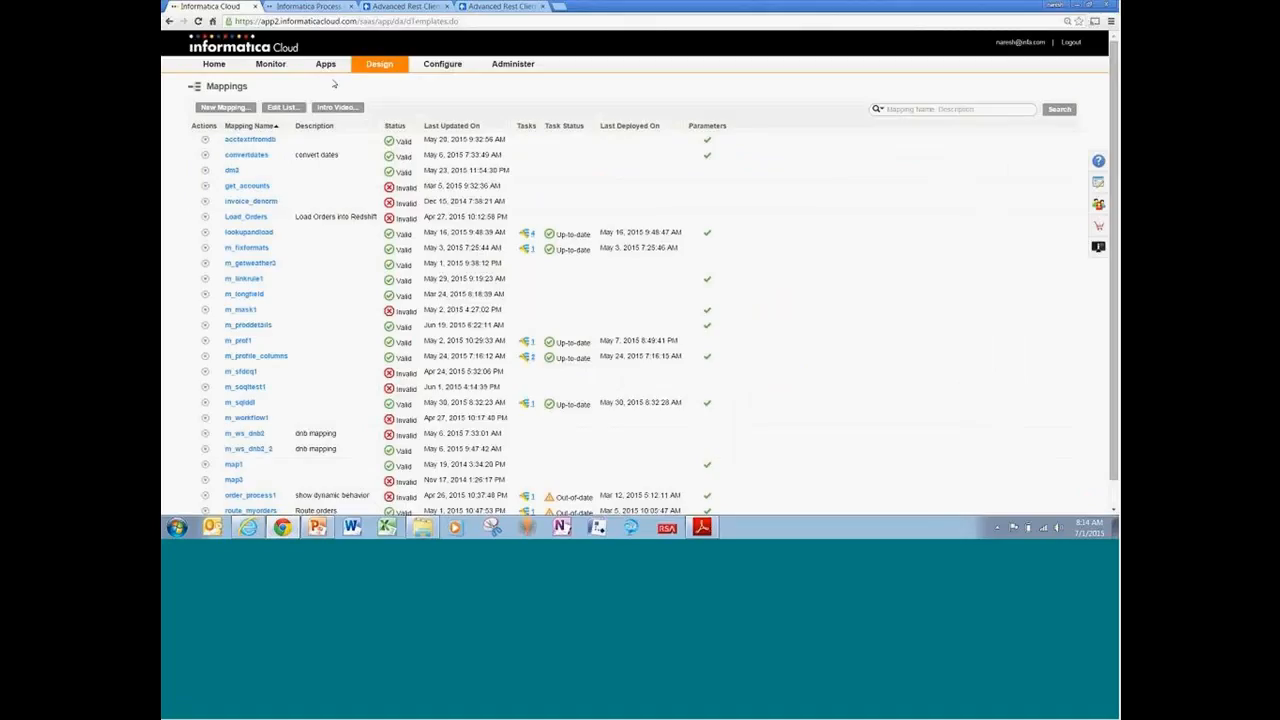
Open the lookupandload mapping for editing from the mappings list and slightly enlarge its design canvas
mouse_move(382, 70)
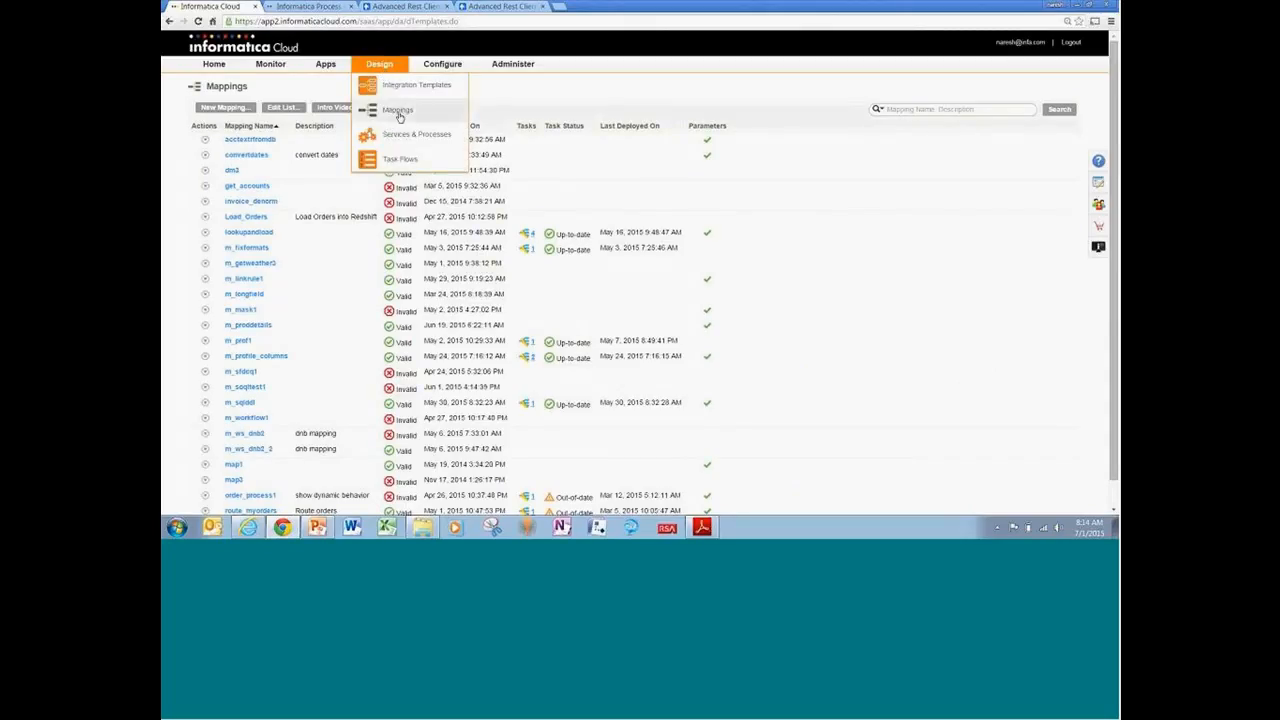
click(398, 112)
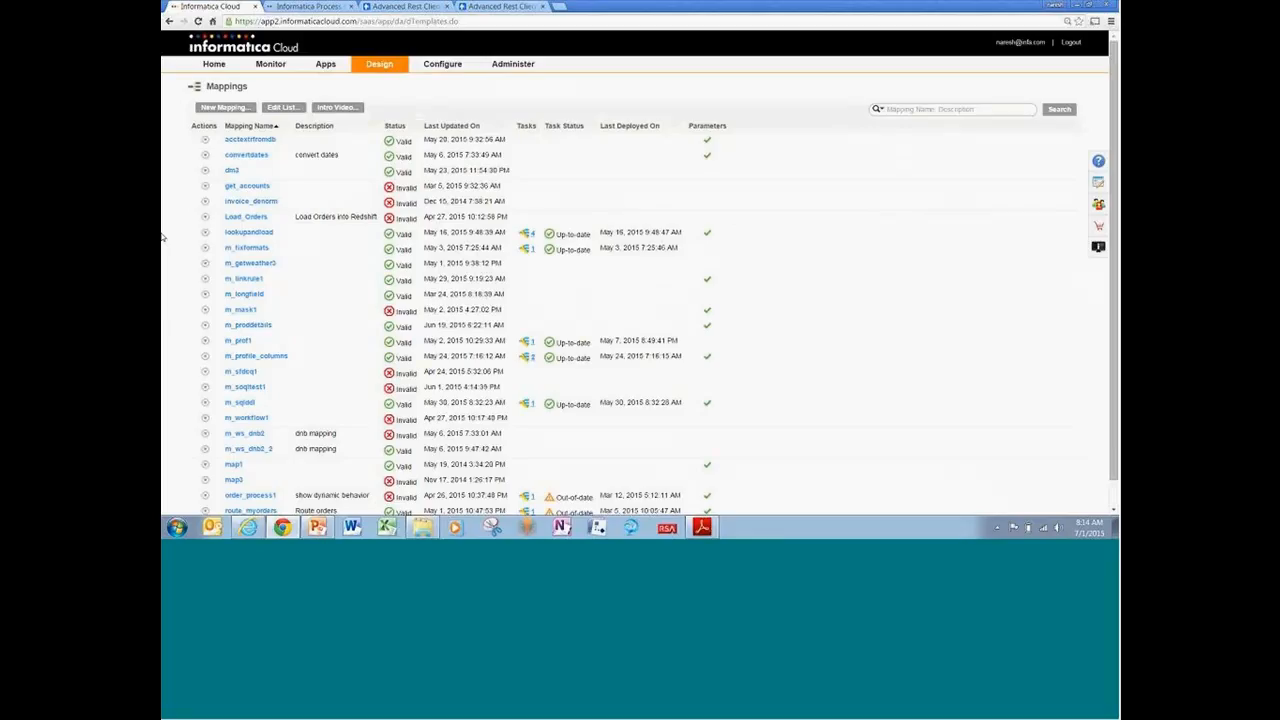
click(205, 232)
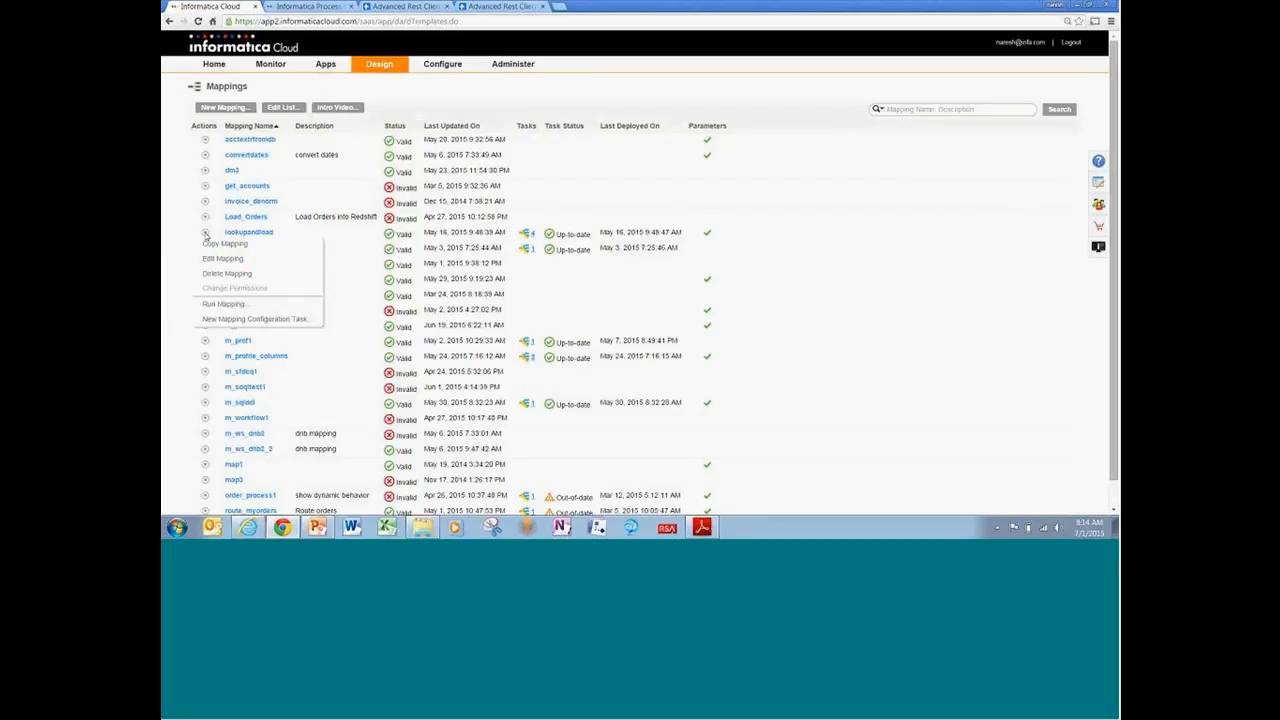
click(211, 258)
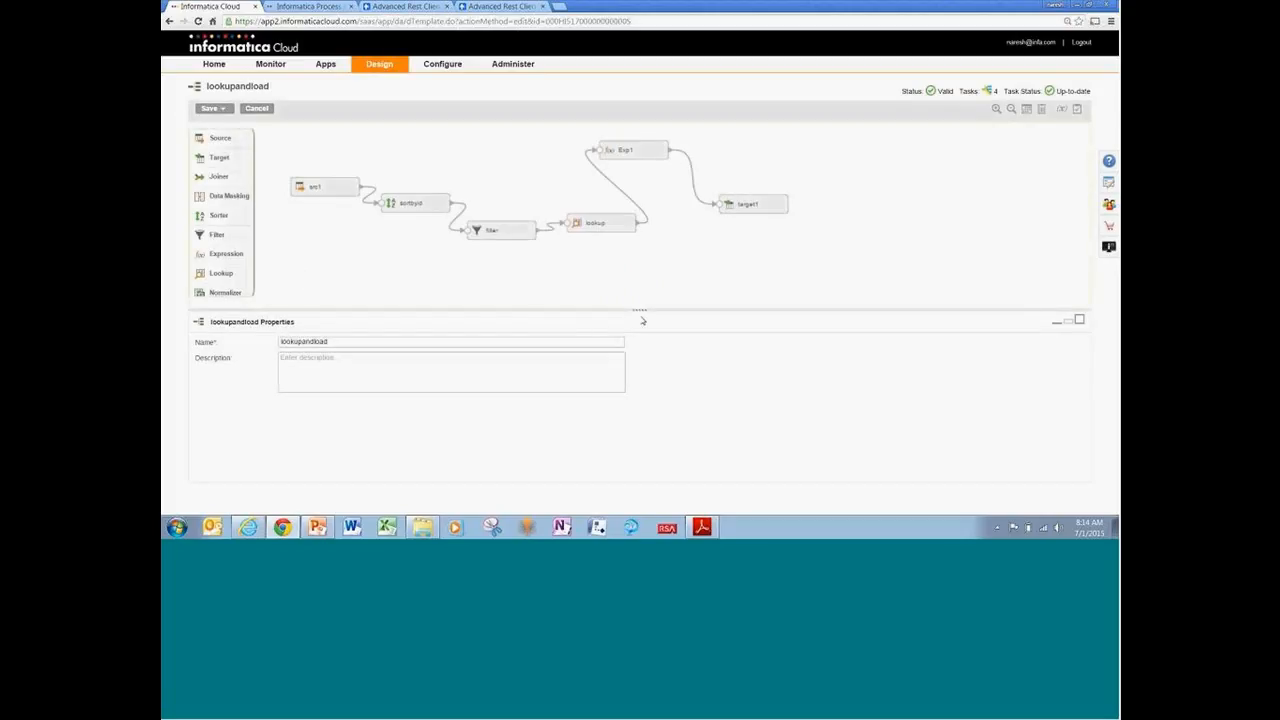
drag(640, 311, 640, 331)
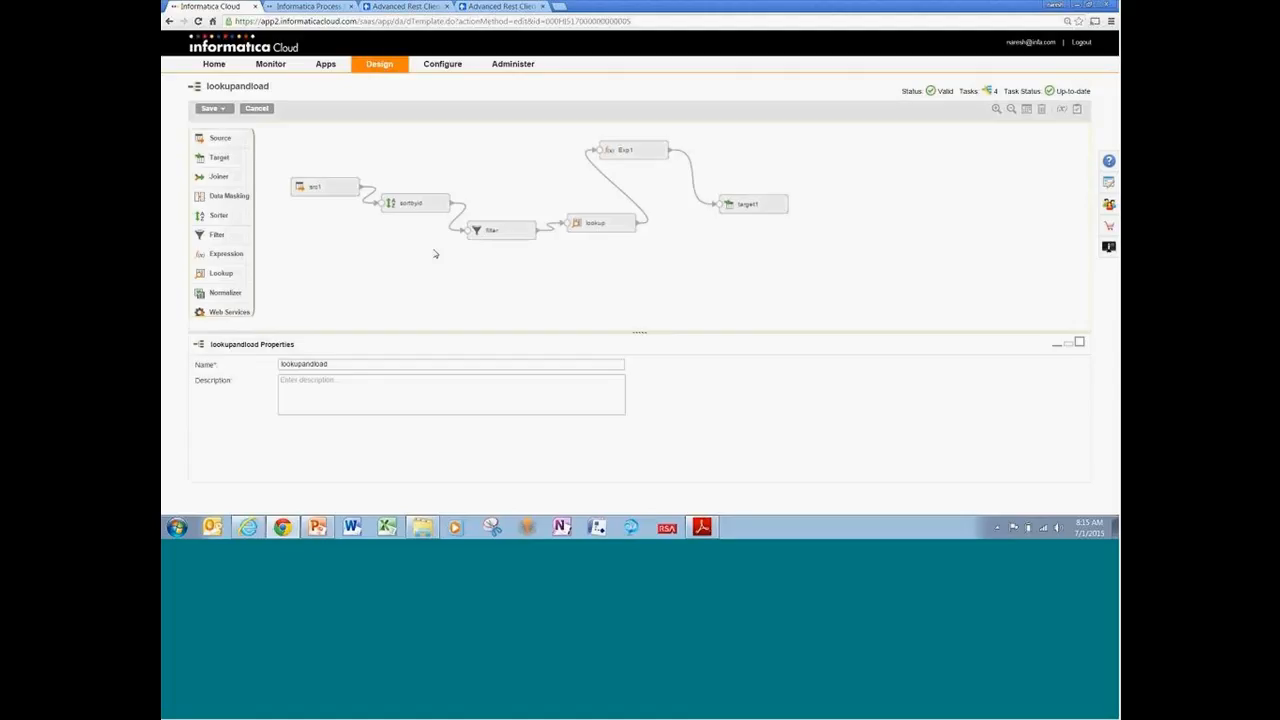
Examine the filter condition settings of the mapping's filter transformation in an enlarged properties area
click(490, 232)
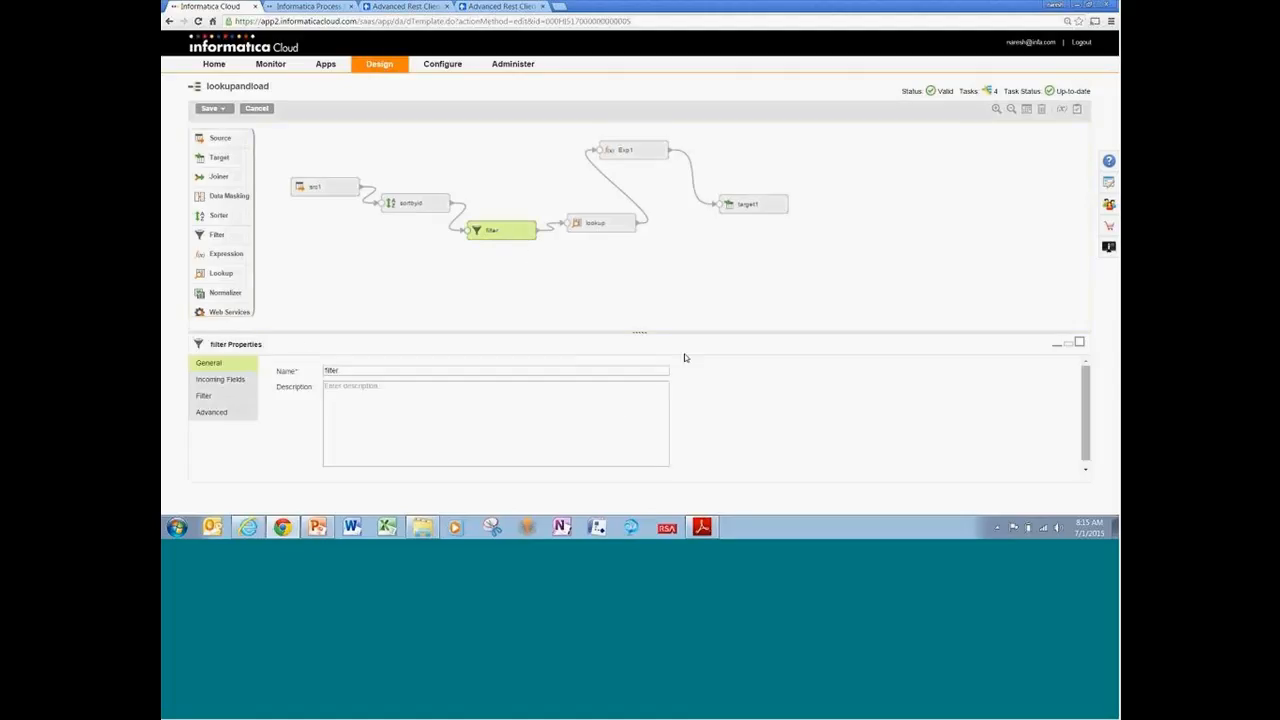
drag(641, 335, 640, 272)
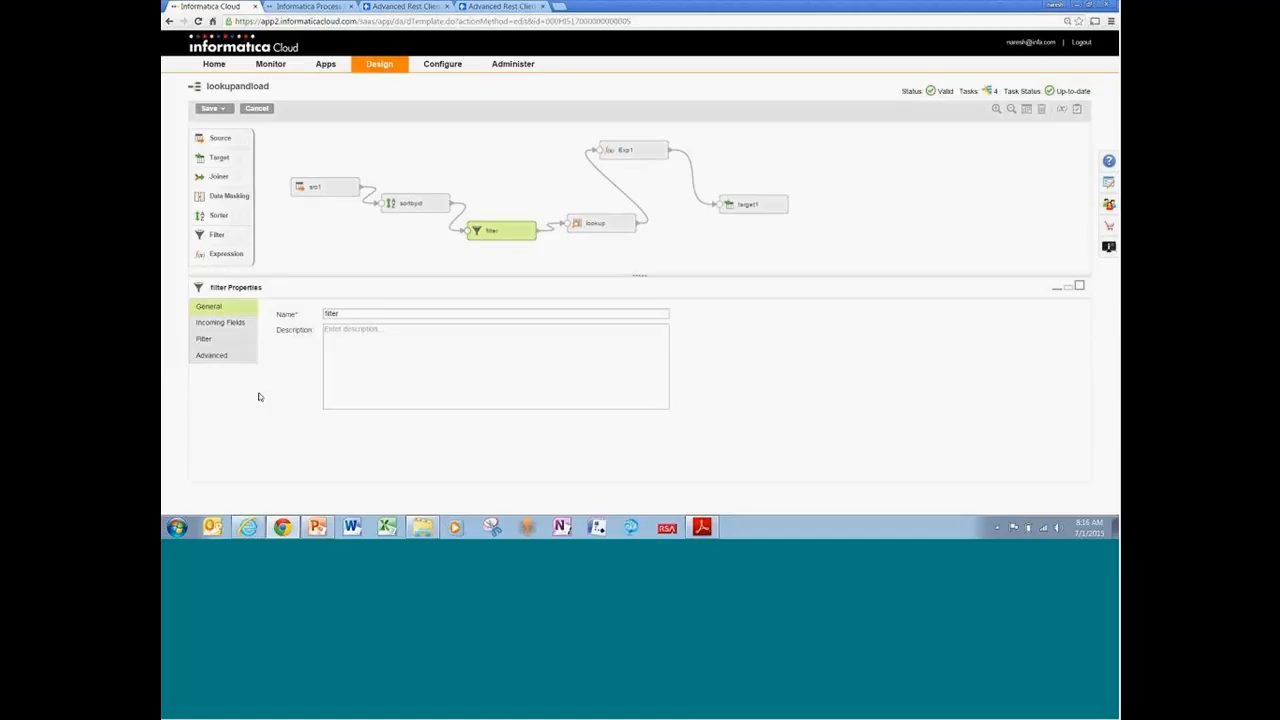
click(220, 344)
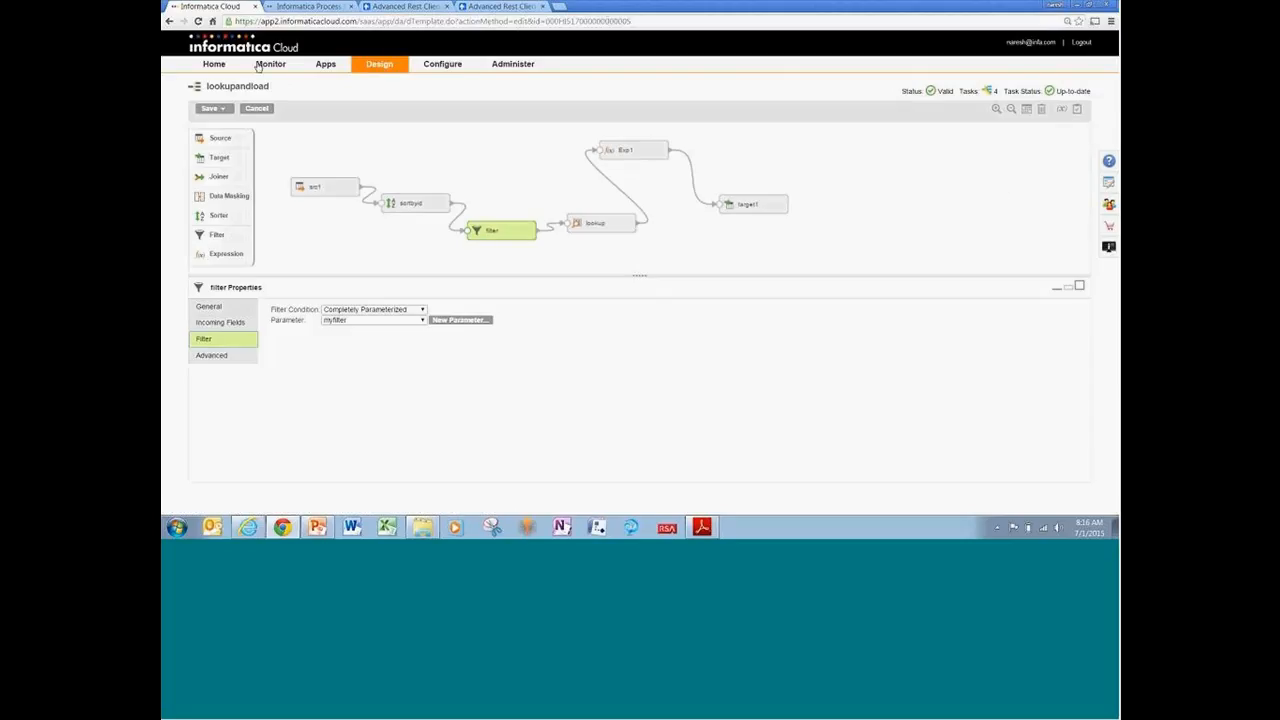
Switch to Process Central, open the process orders multi process and look over its sequence of steps
click(351, 7)
mouse_move(402, 69)
click(402, 136)
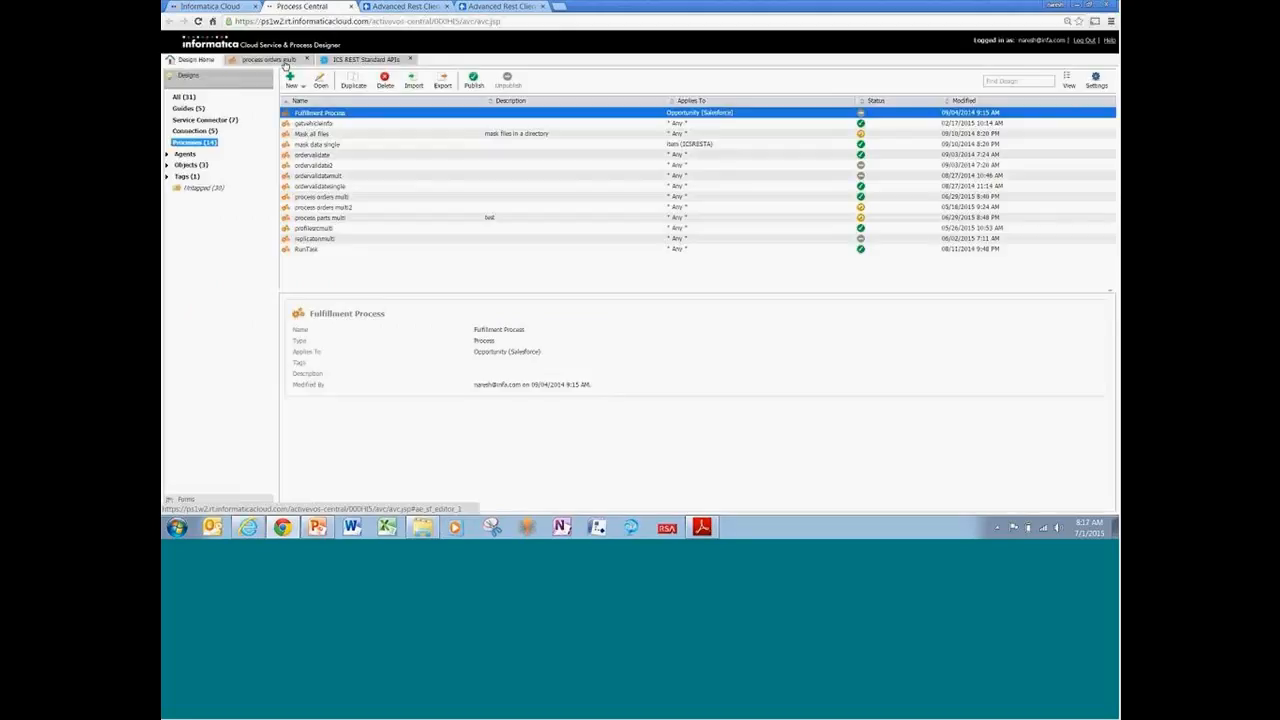
click(285, 60)
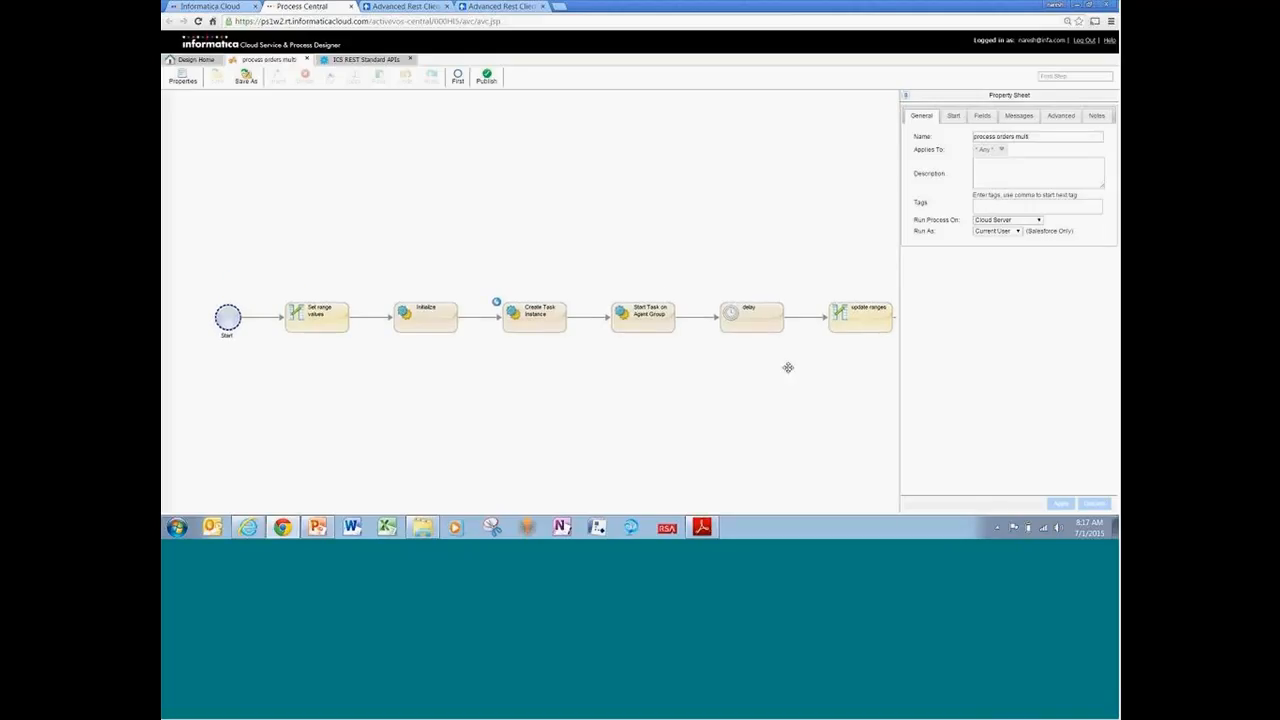
drag(789, 366, 658, 334)
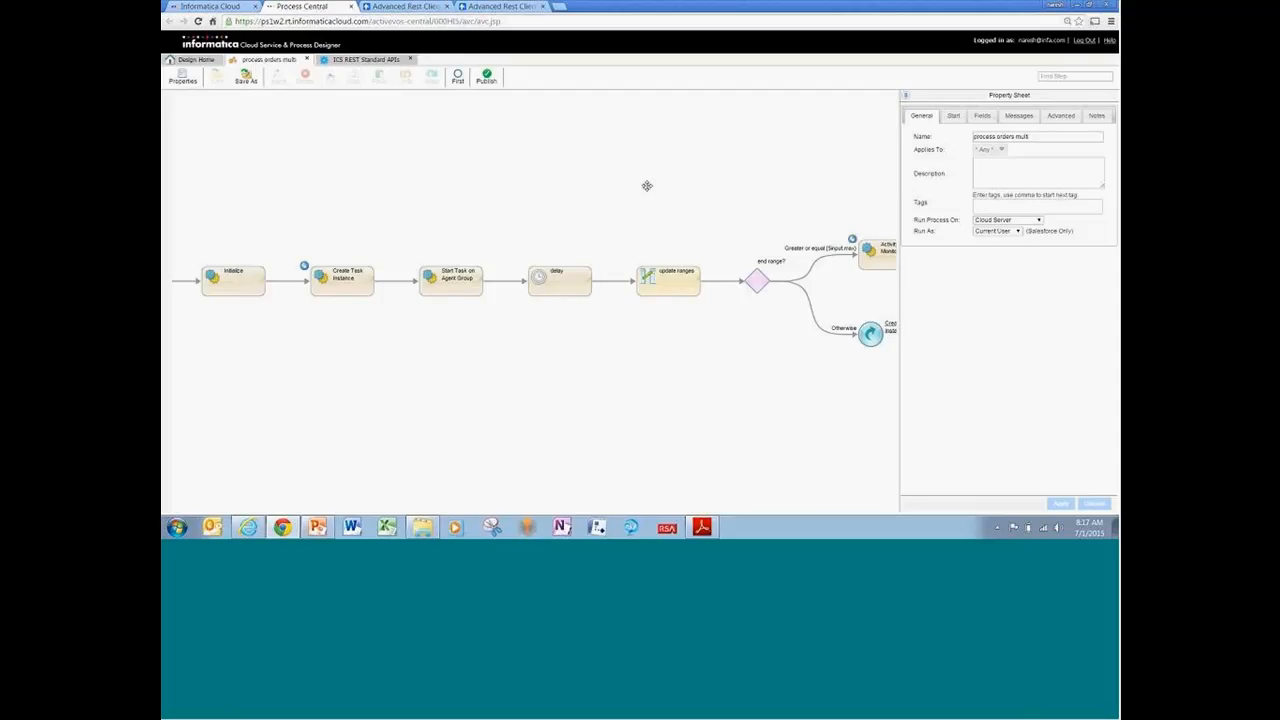
drag(529, 186, 660, 183)
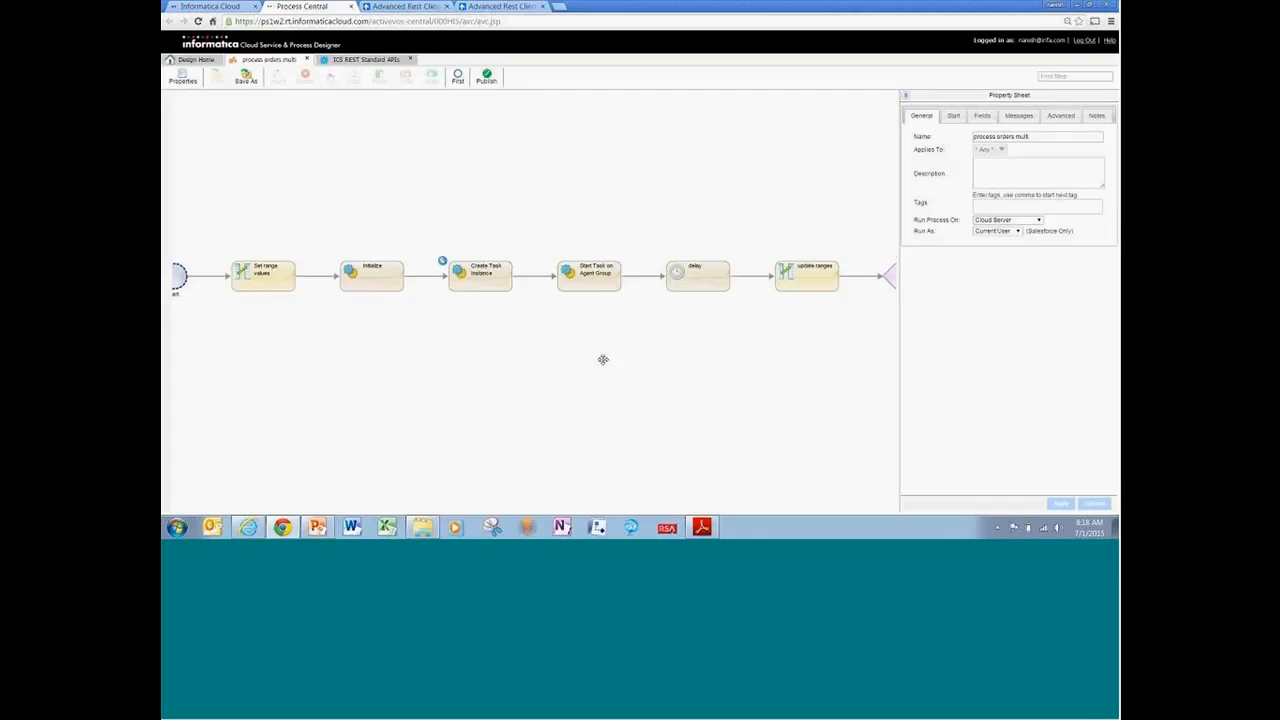
drag(417, 177, 443, 183)
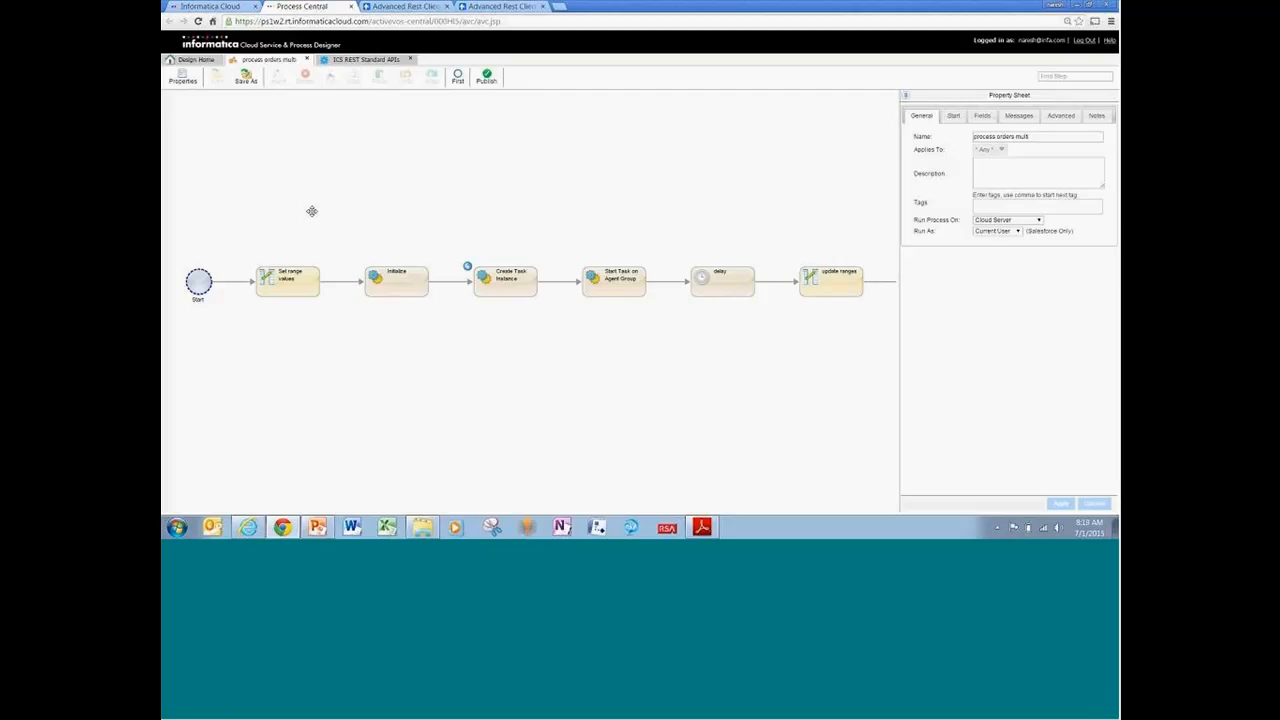
Review the input fields in the process properties and close them without making changes
click(182, 78)
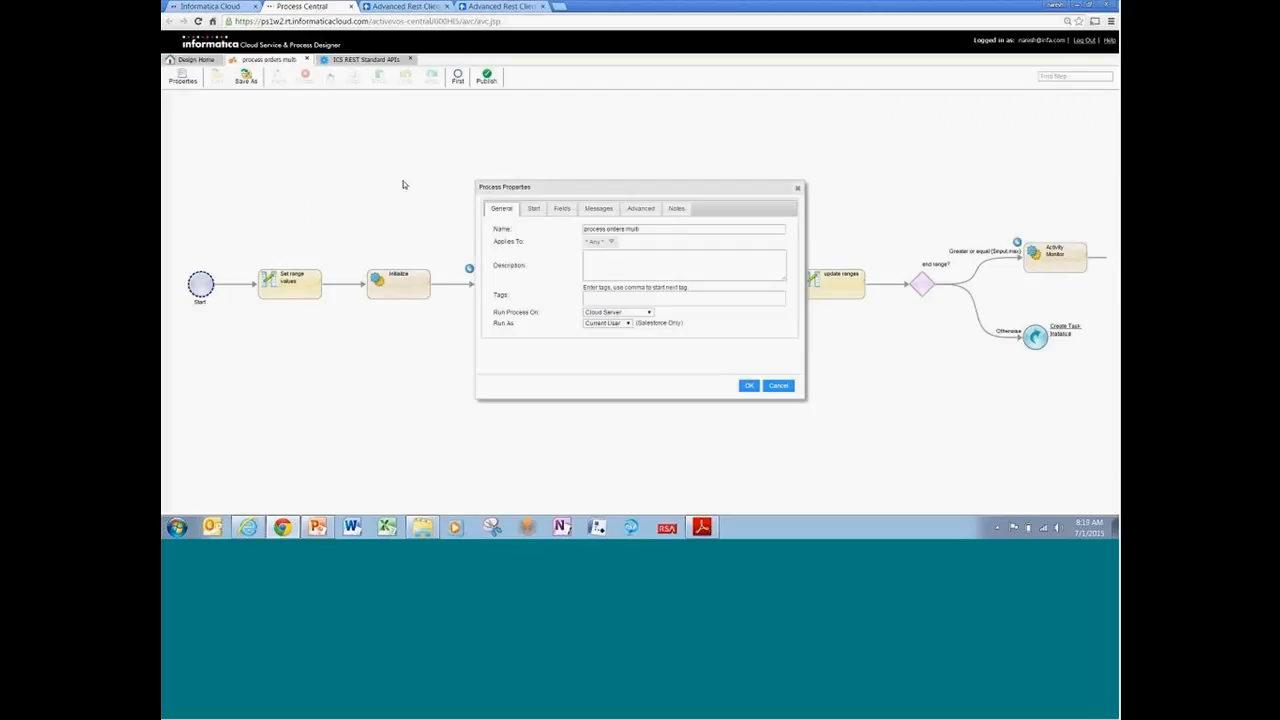
click(562, 211)
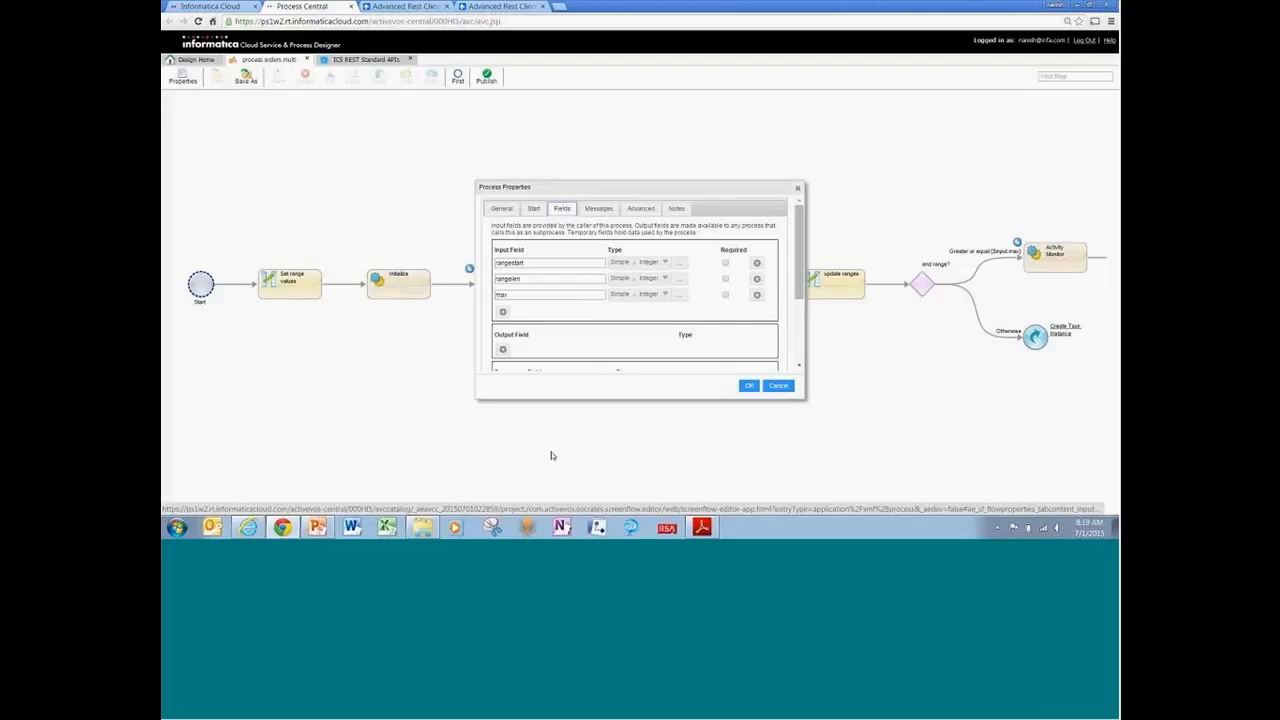
click(776, 387)
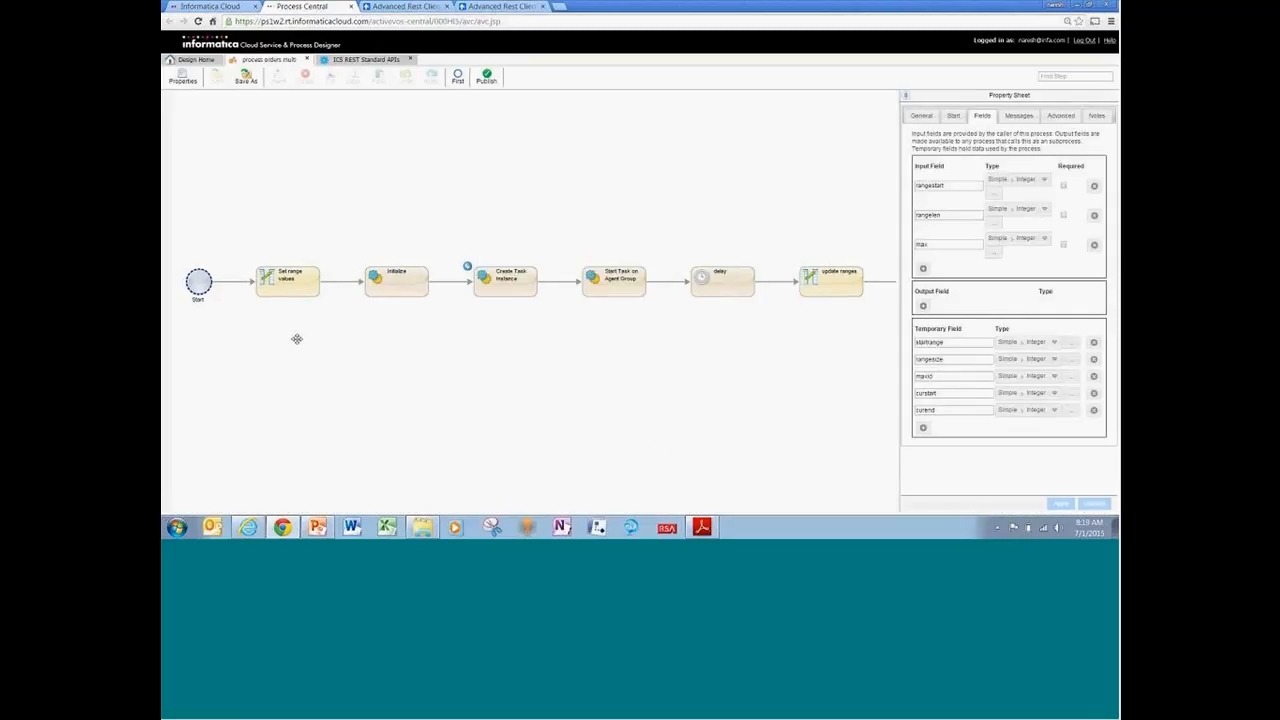
Inspect the Initialize service call and the input mappings of the Create Task Instance step in a widened property sheet
click(391, 287)
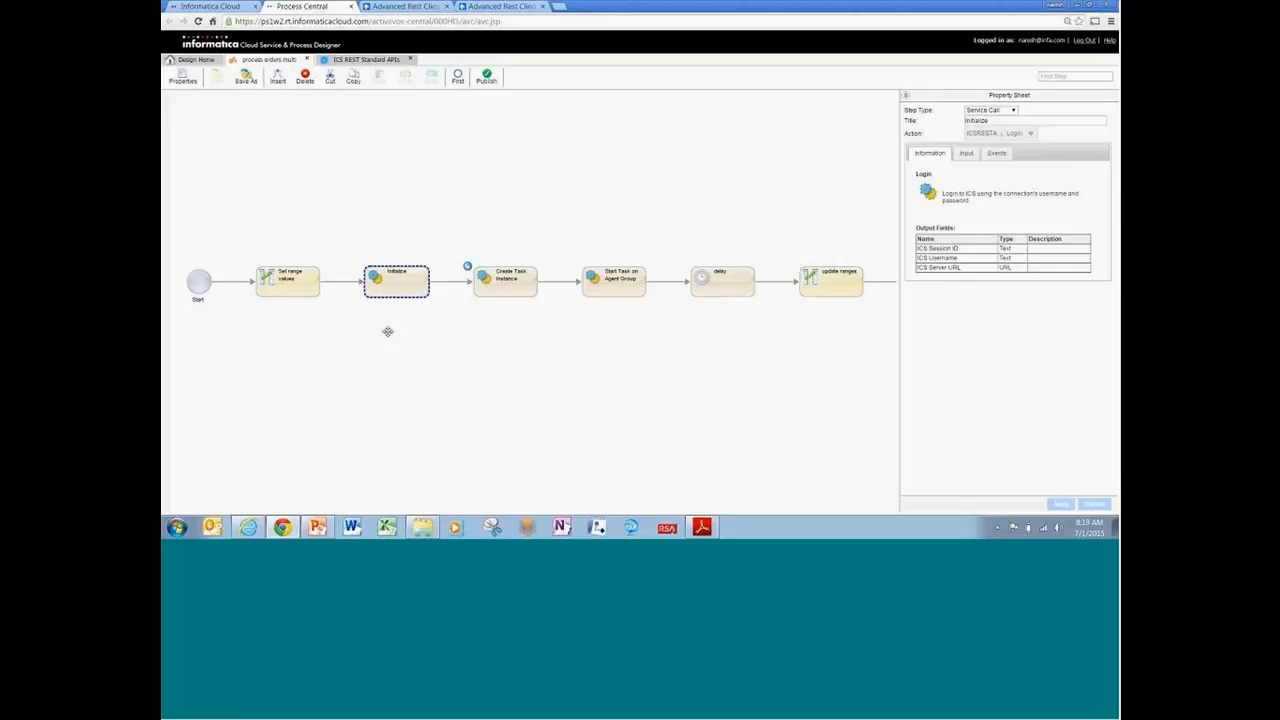
click(507, 295)
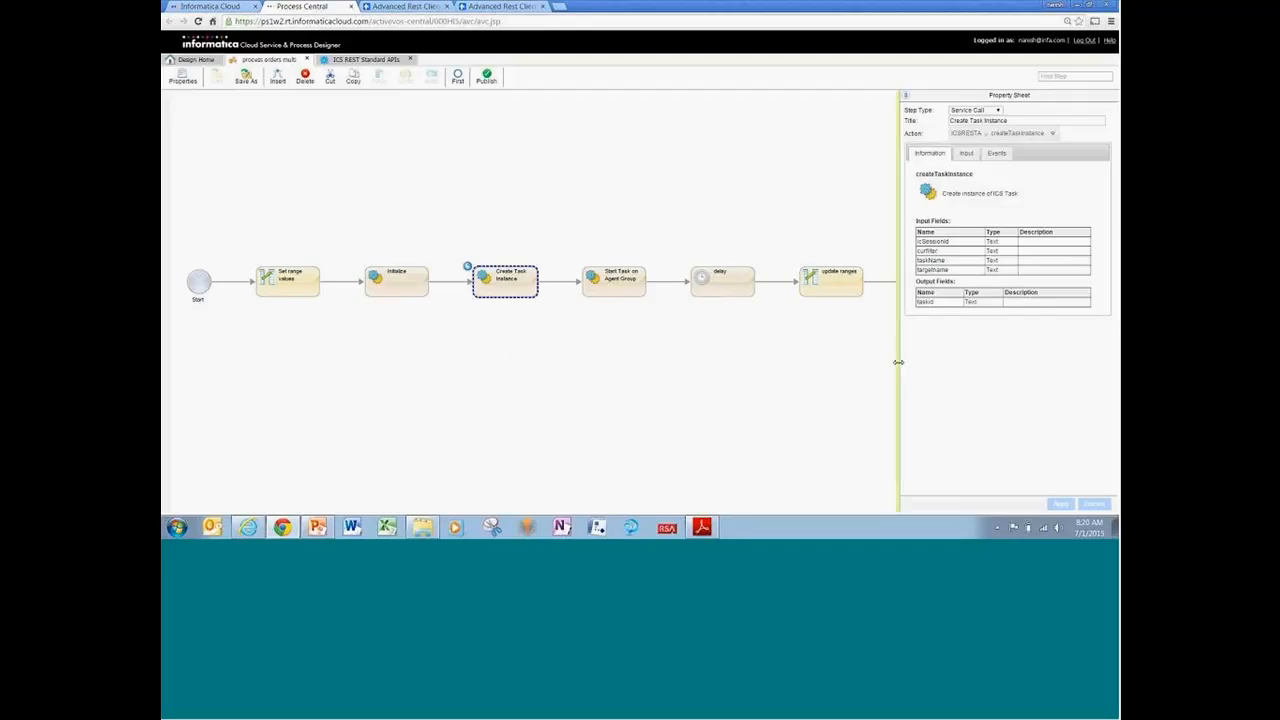
drag(898, 362, 778, 362)
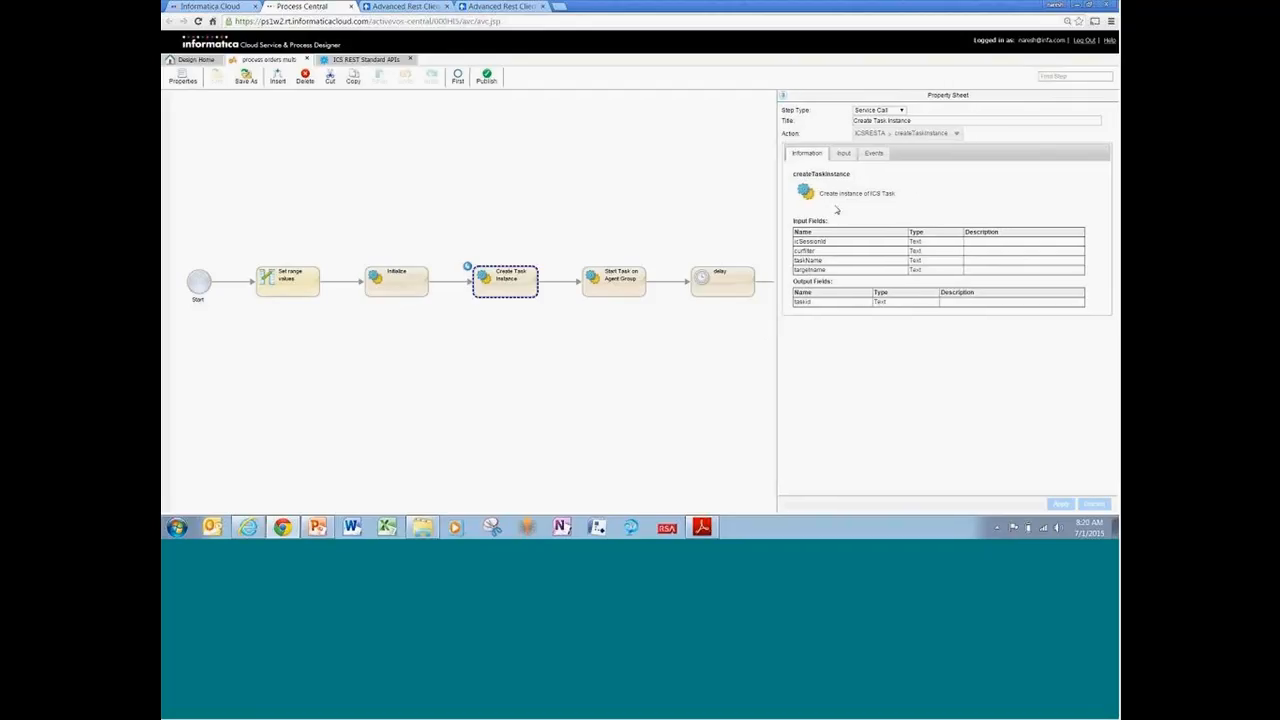
click(846, 153)
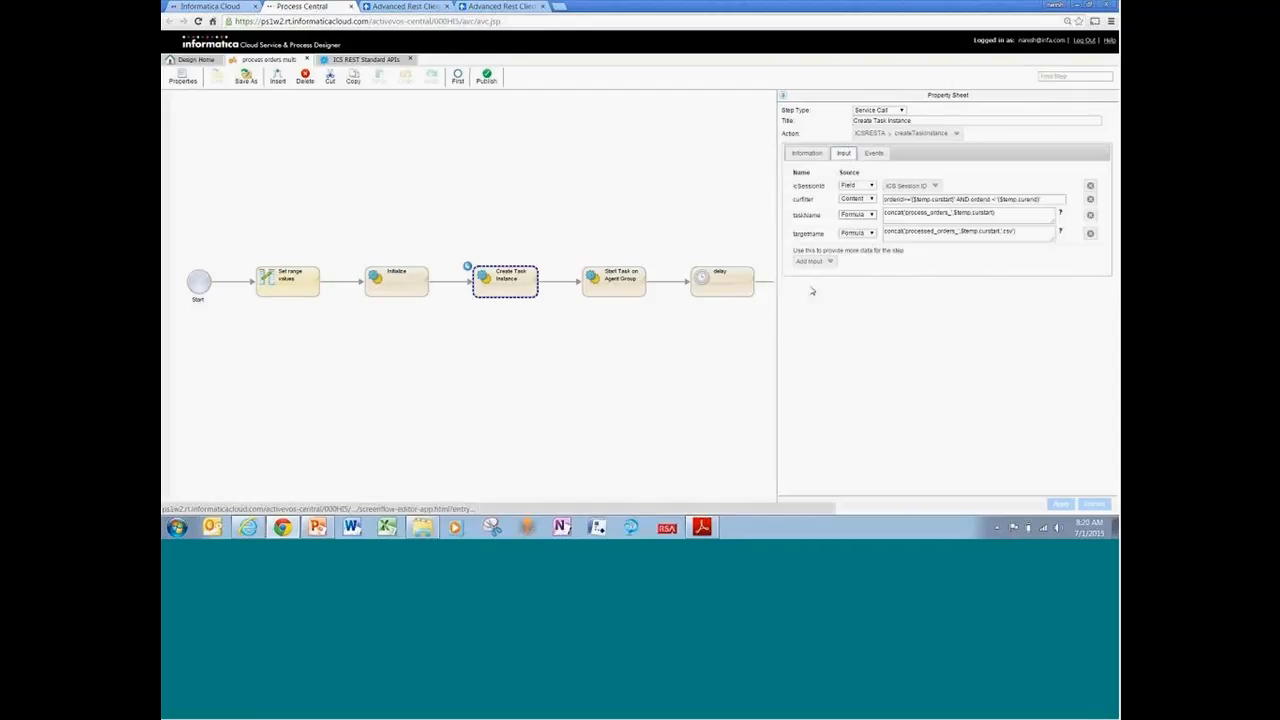
drag(776, 320, 612, 320)
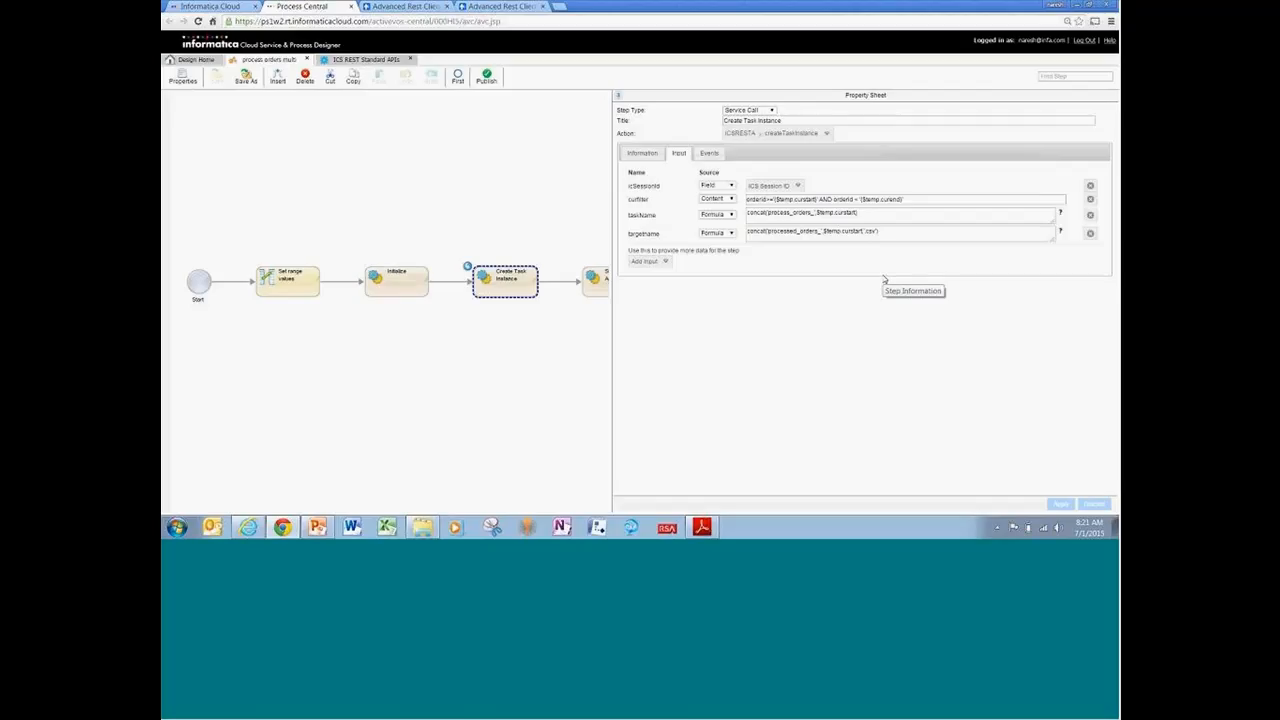
Inspect the inputs of the Start Task on Agent Group step and the assignment formulas of the update ranges step
drag(800, 398, 589, 280)
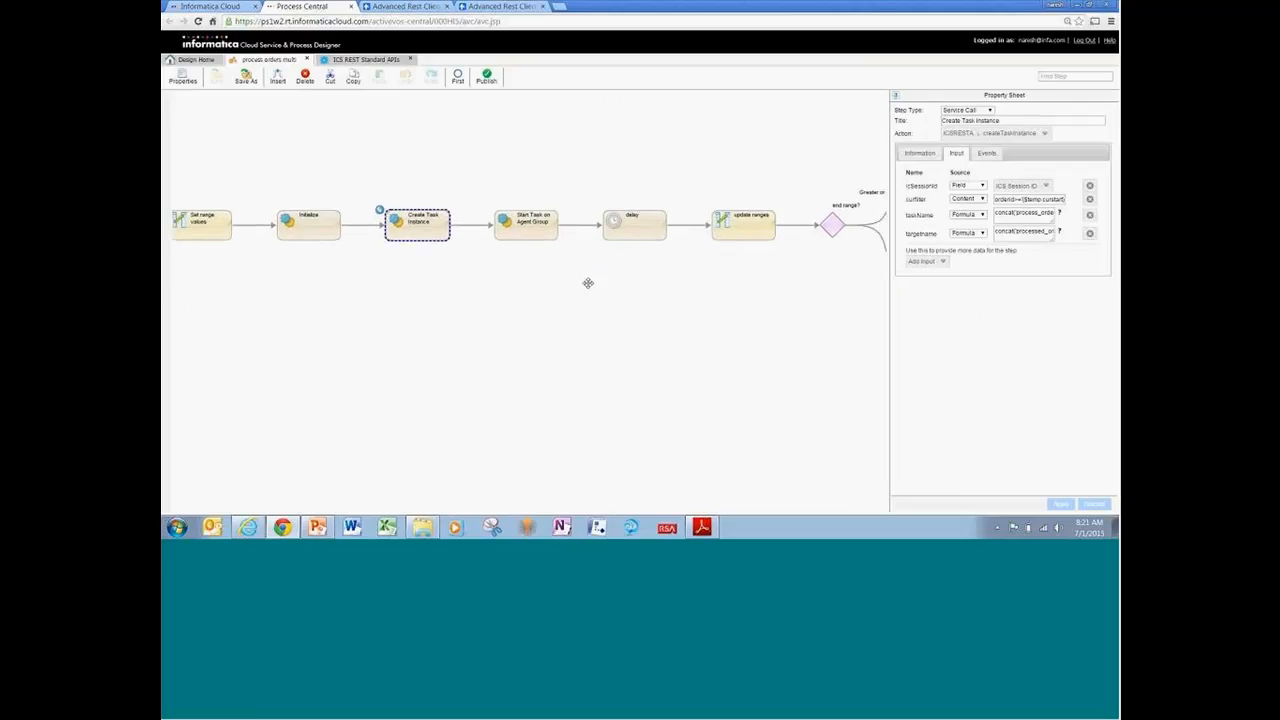
click(533, 230)
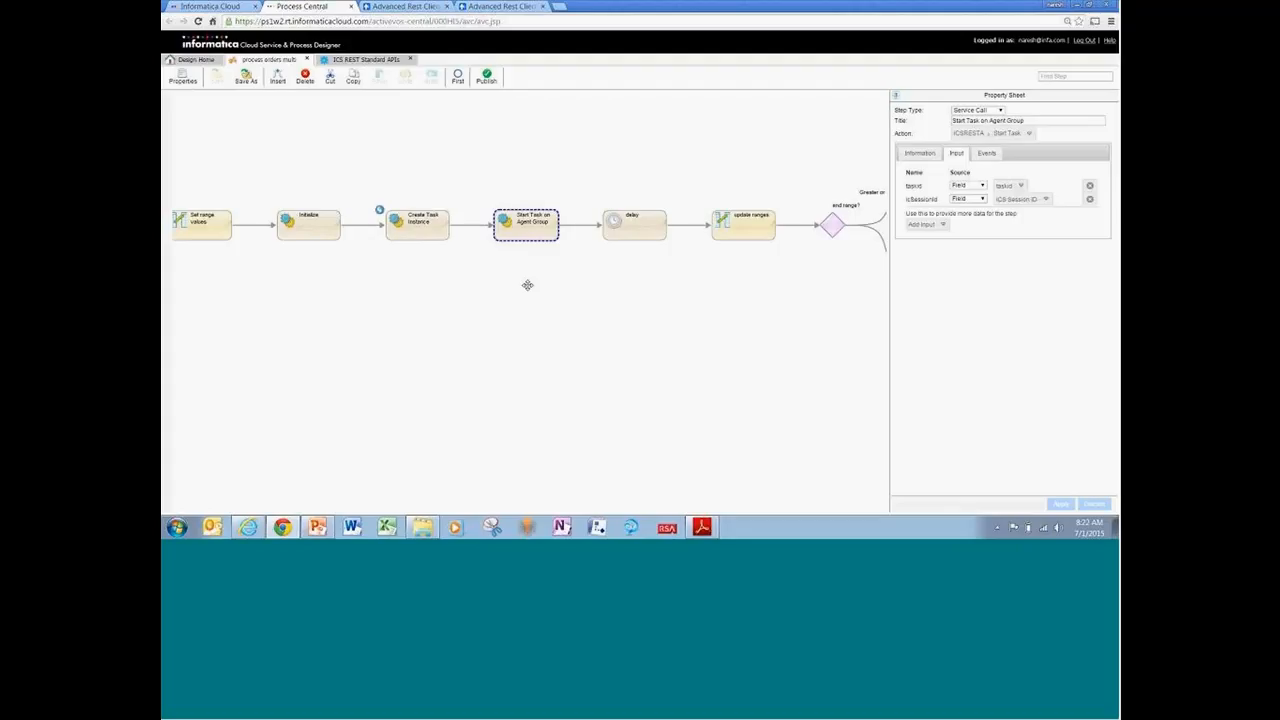
drag(748, 288, 494, 319)
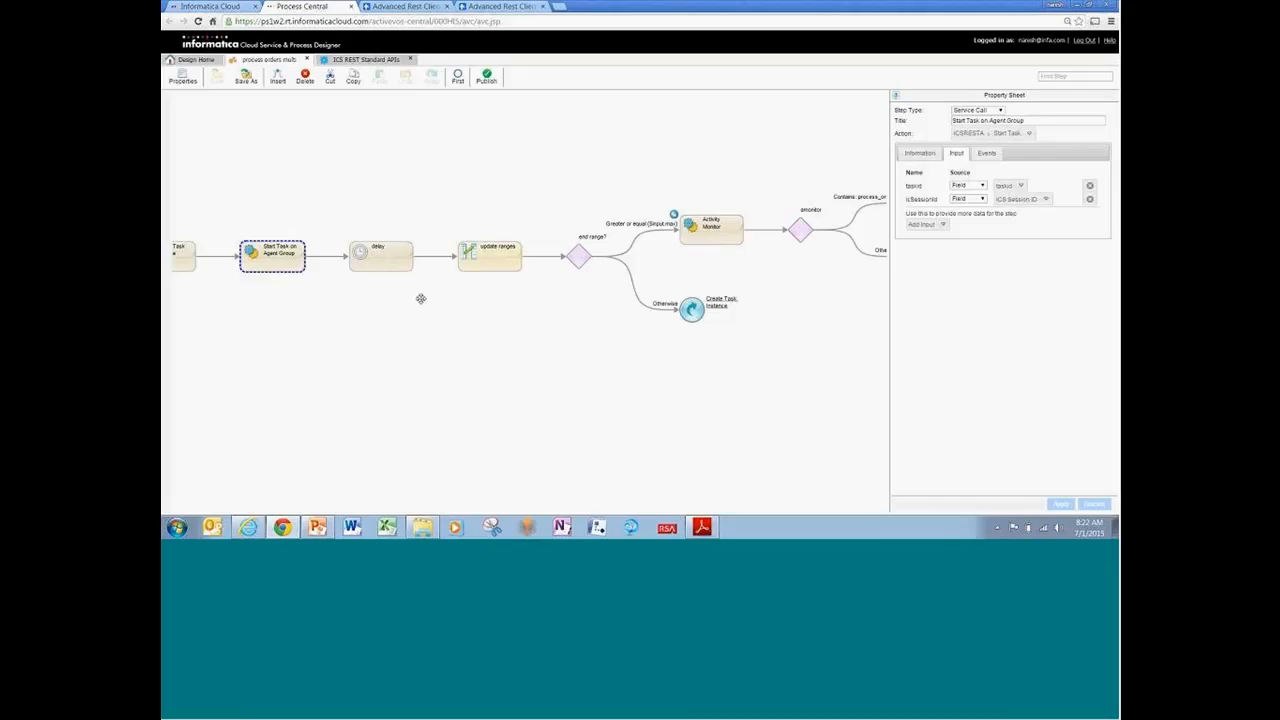
click(490, 273)
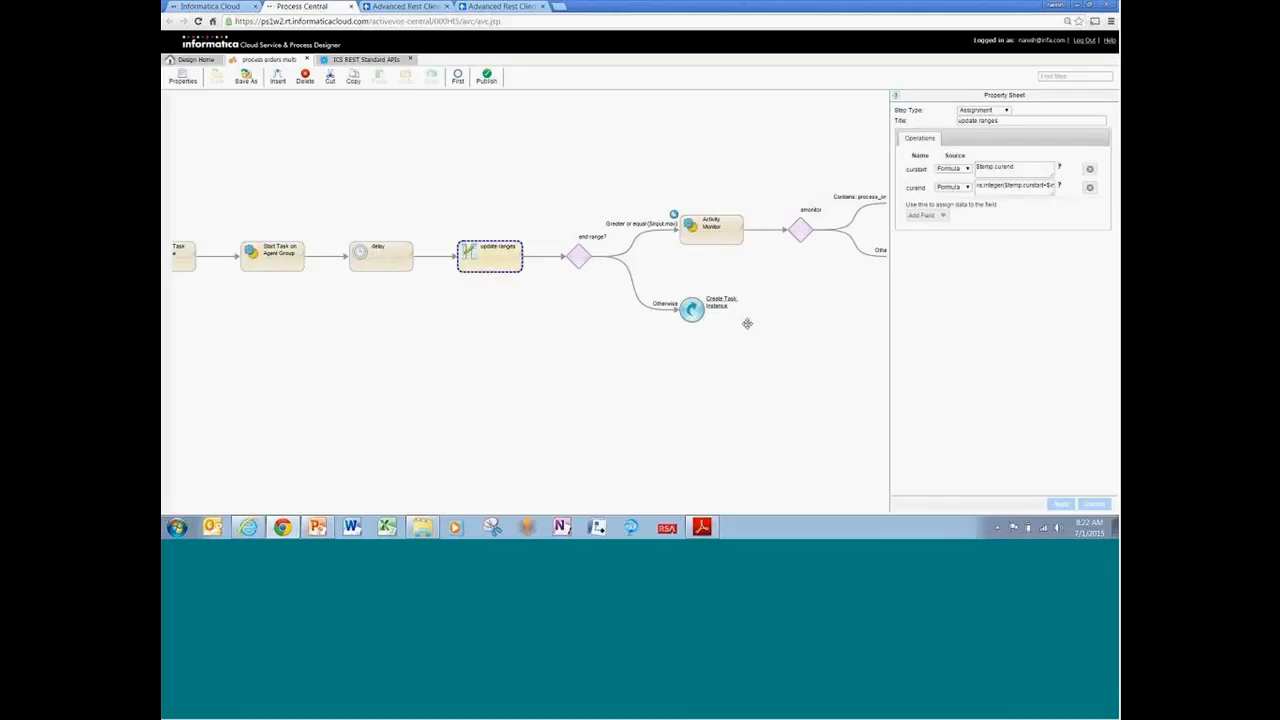
drag(888, 343, 708, 344)
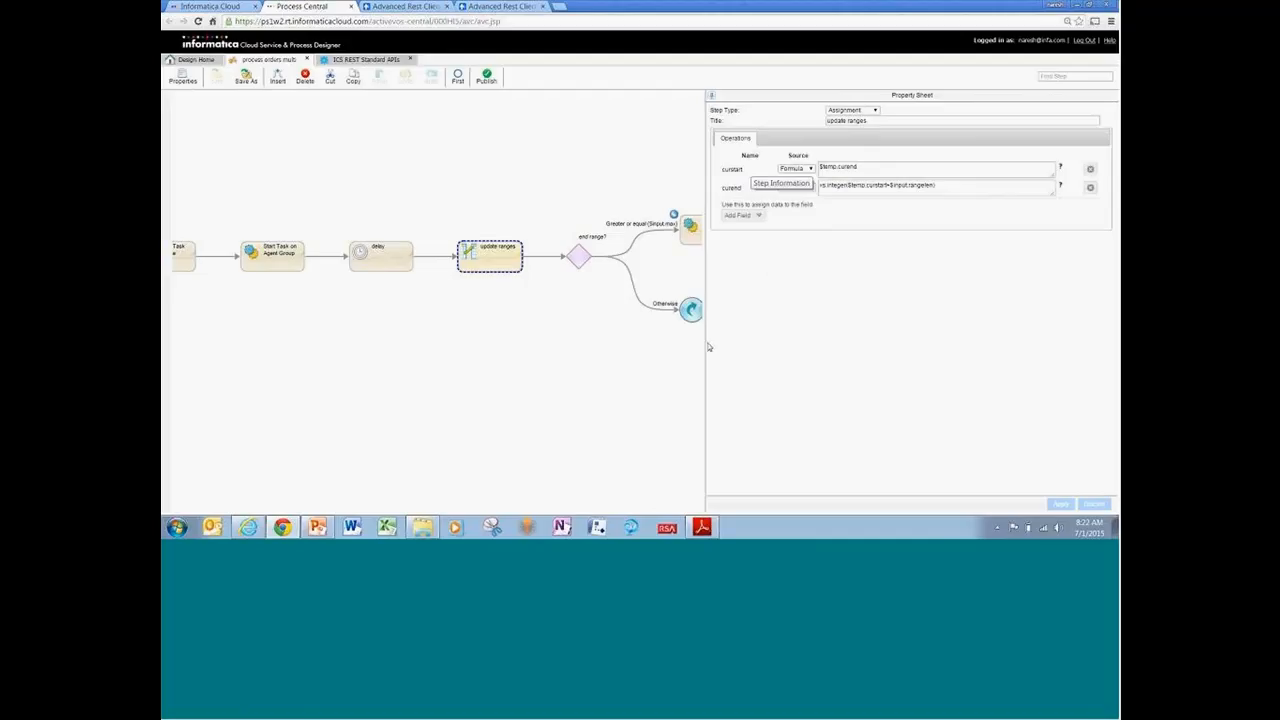
drag(707, 350, 909, 371)
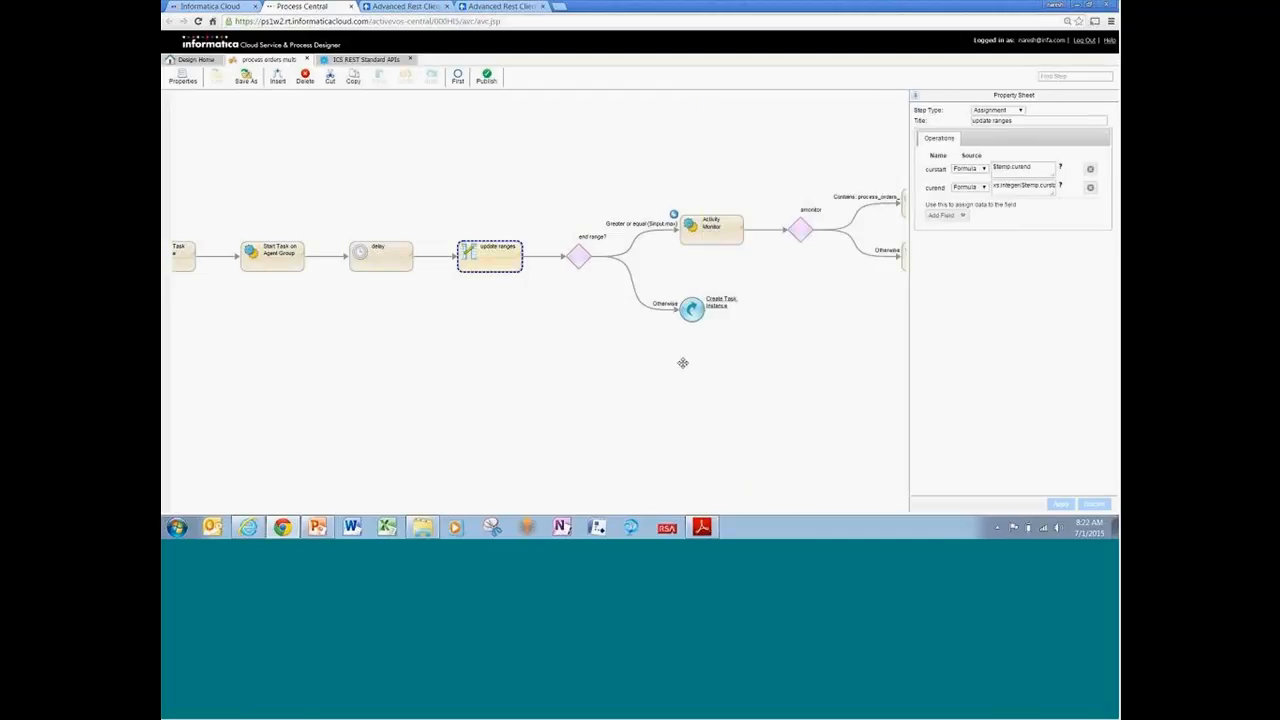
Examine the end range decision, its loop back to Create Task Instance and the Activity Monitor branch through to the process end
drag(646, 364, 530, 375)
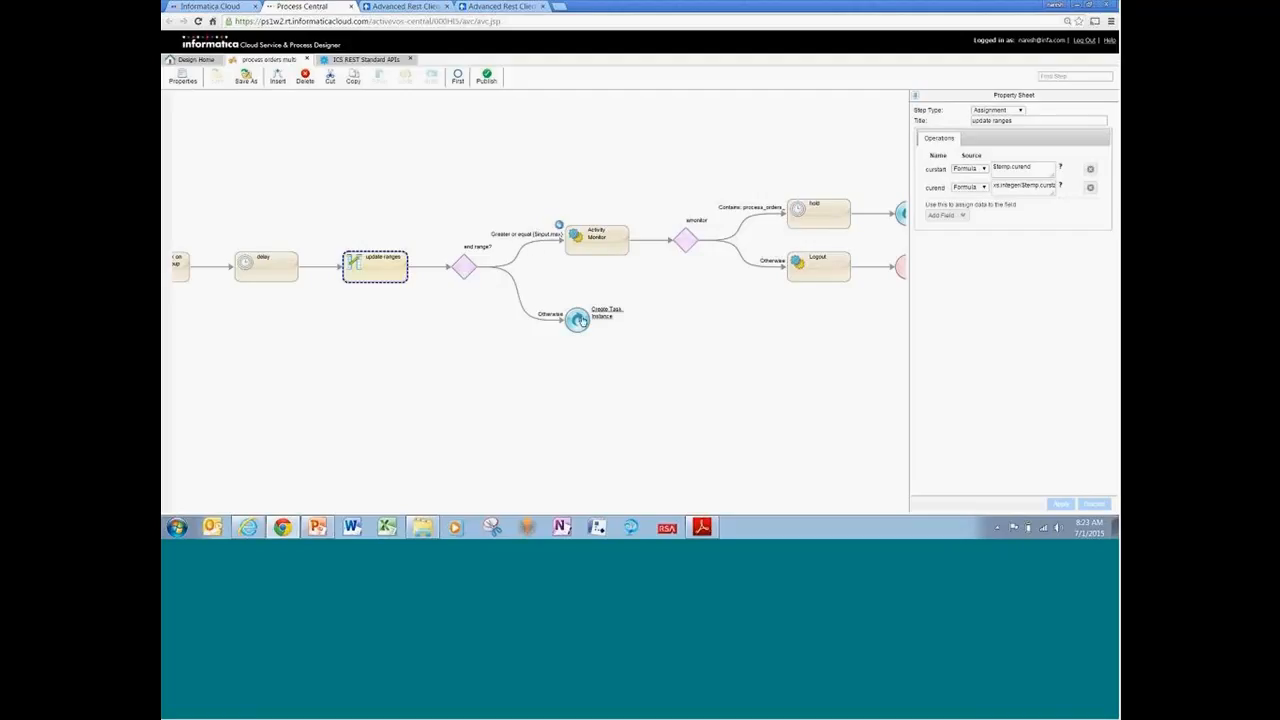
drag(424, 353, 671, 330)
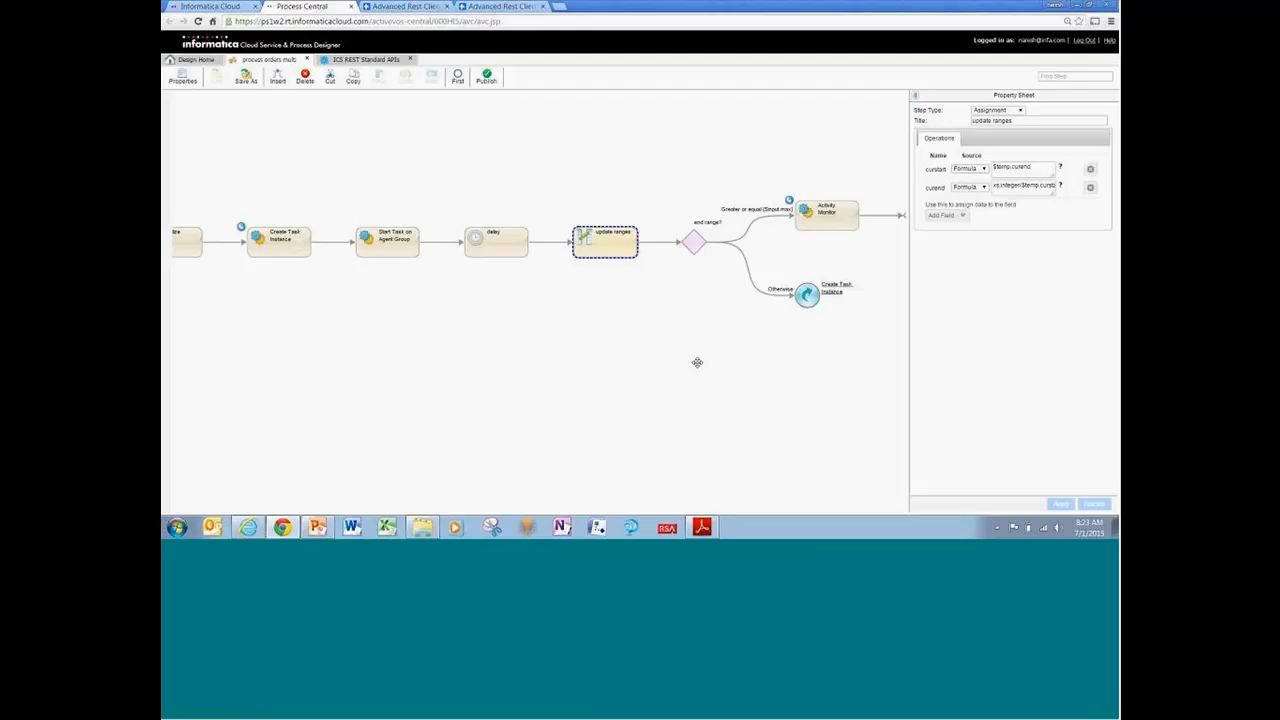
drag(723, 351, 486, 377)
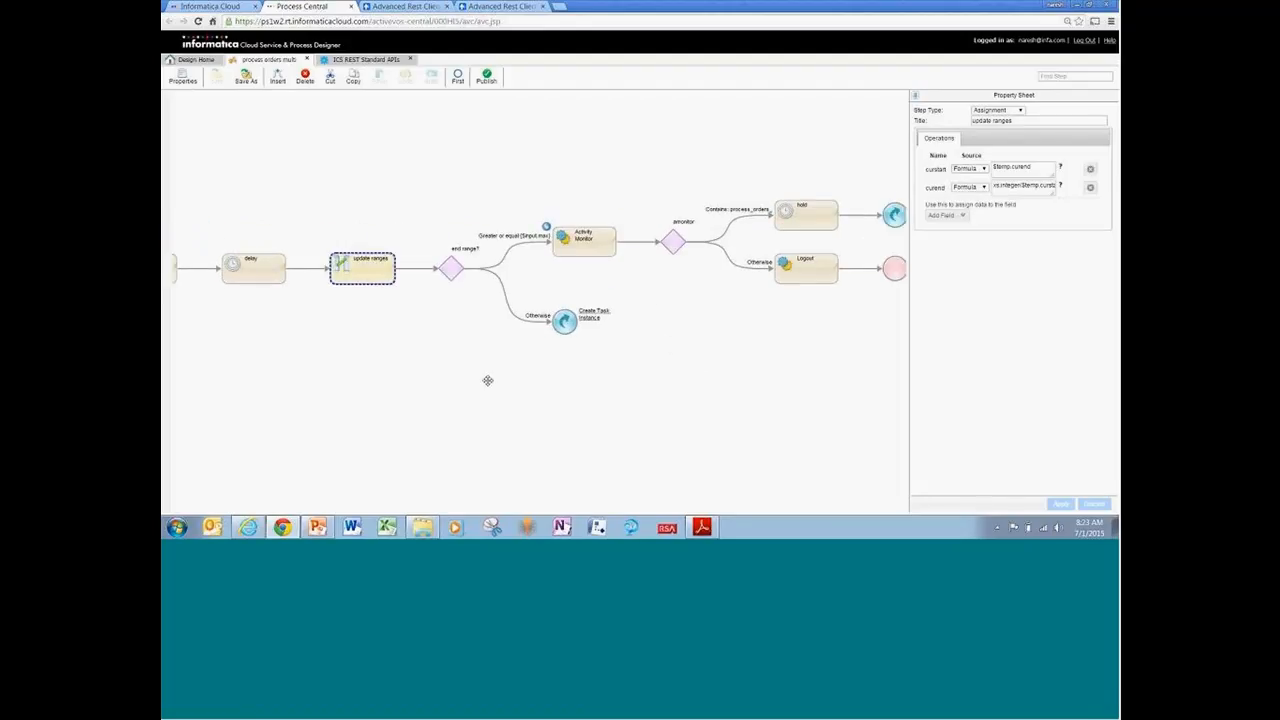
drag(702, 360, 674, 343)
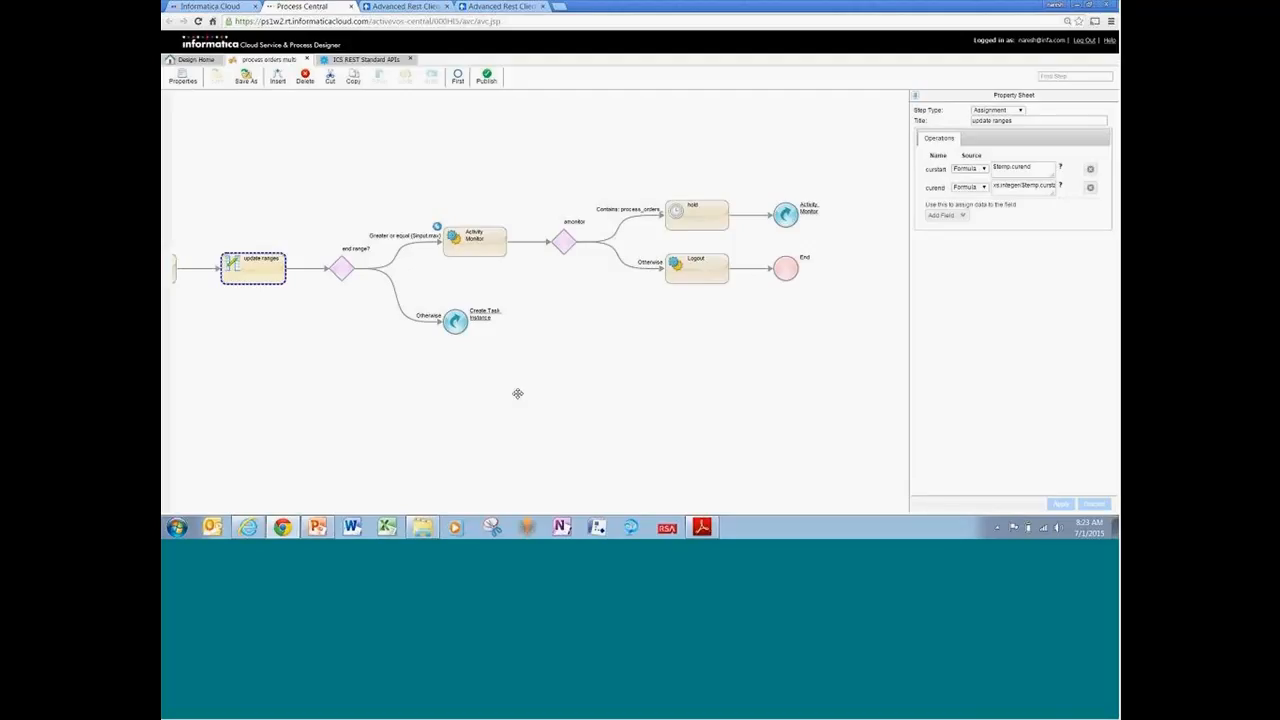
drag(394, 371, 755, 346)
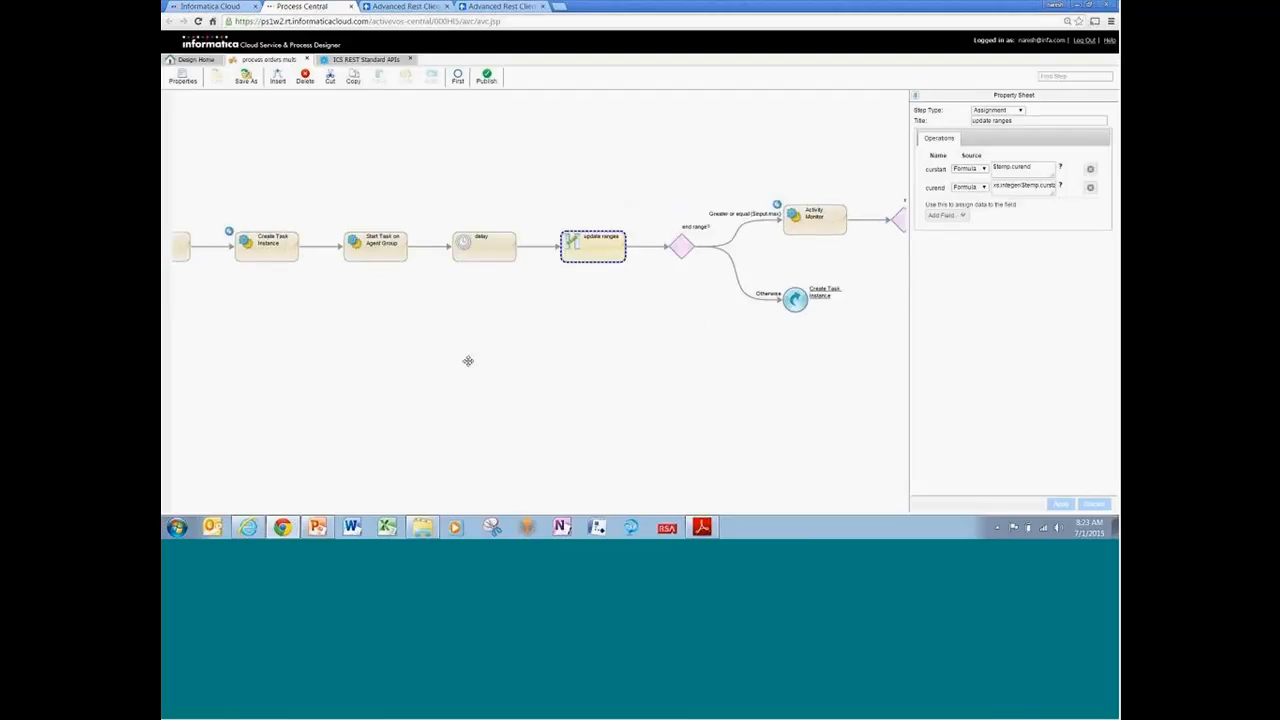
drag(420, 354, 524, 354)
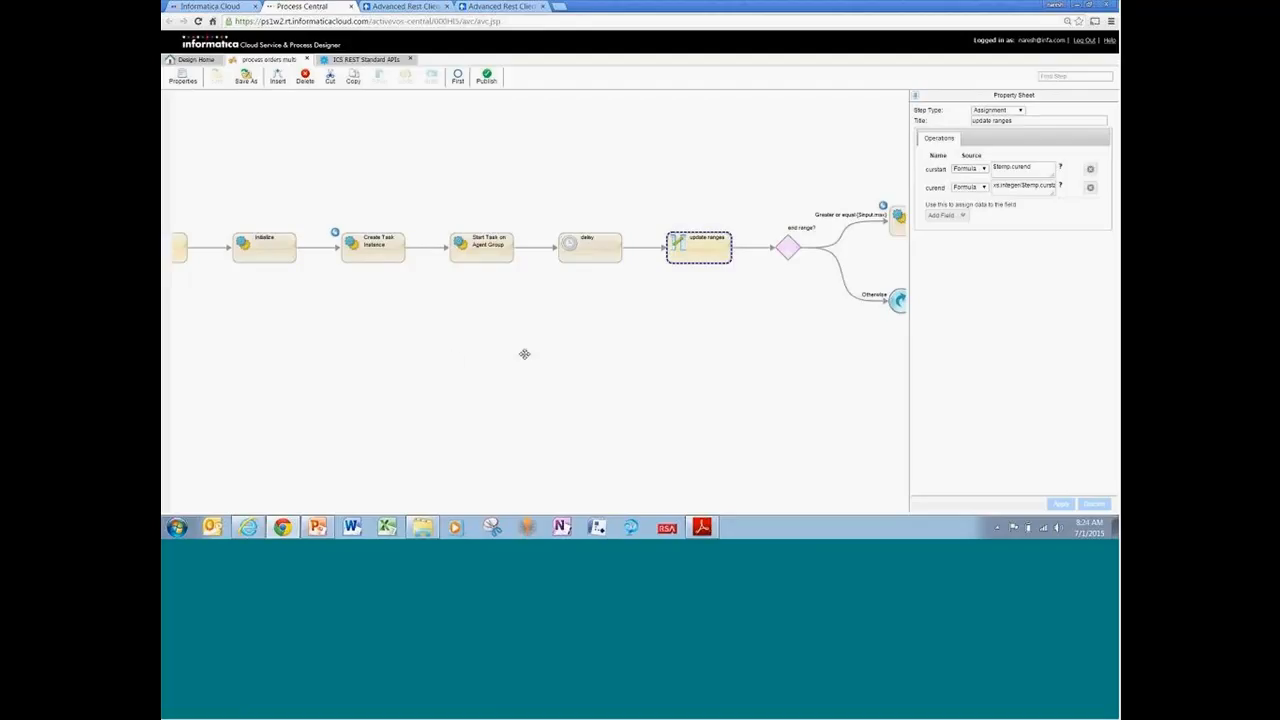
drag(449, 357, 534, 369)
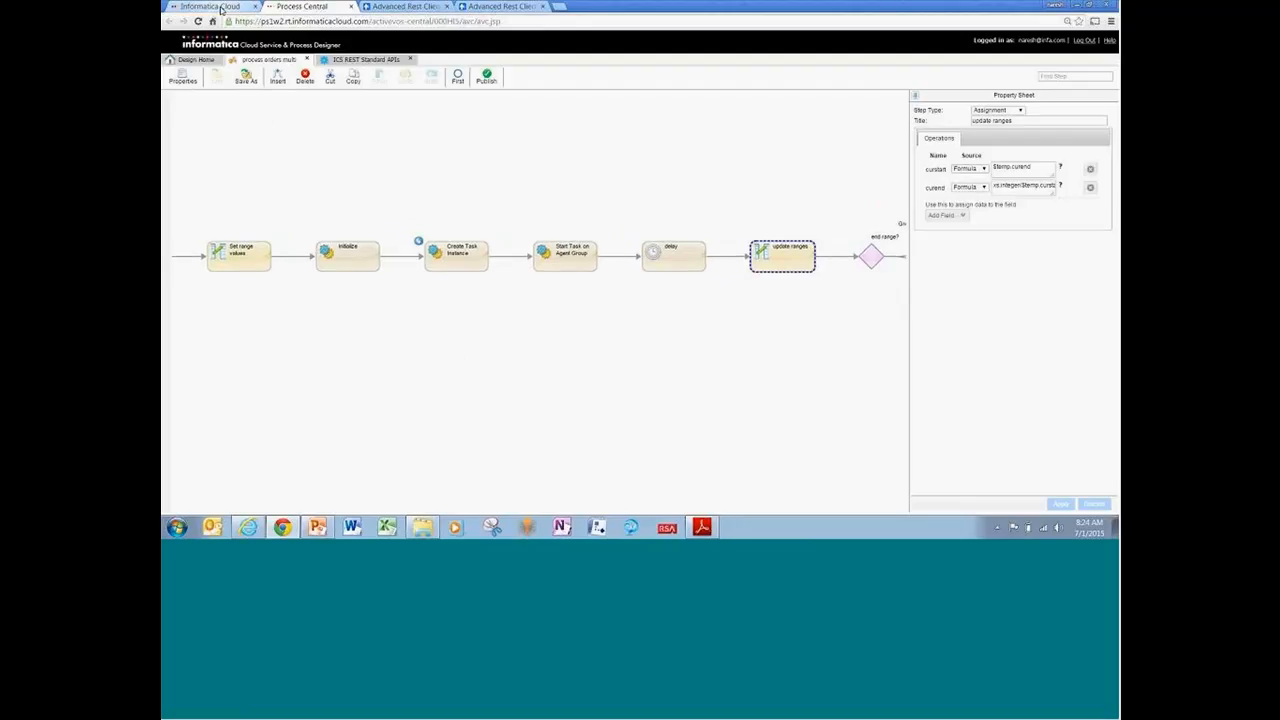
Switch to the ordersloadgrid request in Advanced Rest Client, set rangelen to 25 in the JSON payload and send the POST call
click(410, 7)
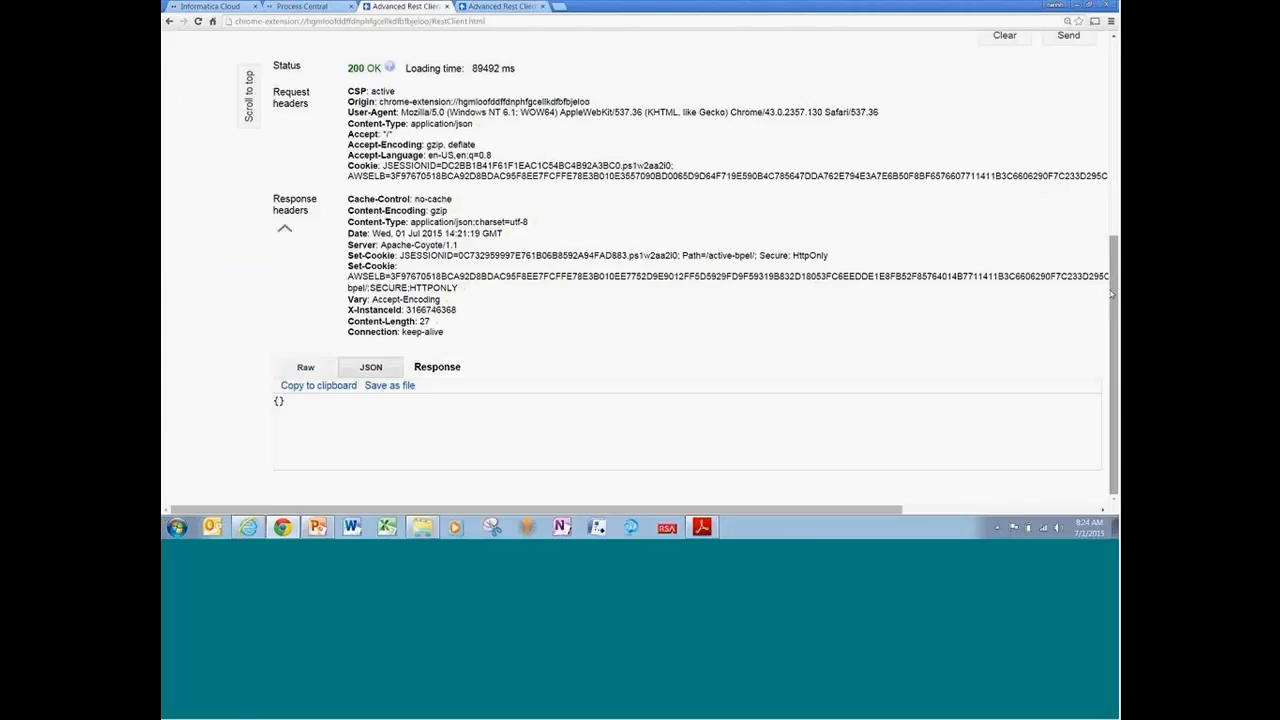
scroll(1110, 293, up, 3)
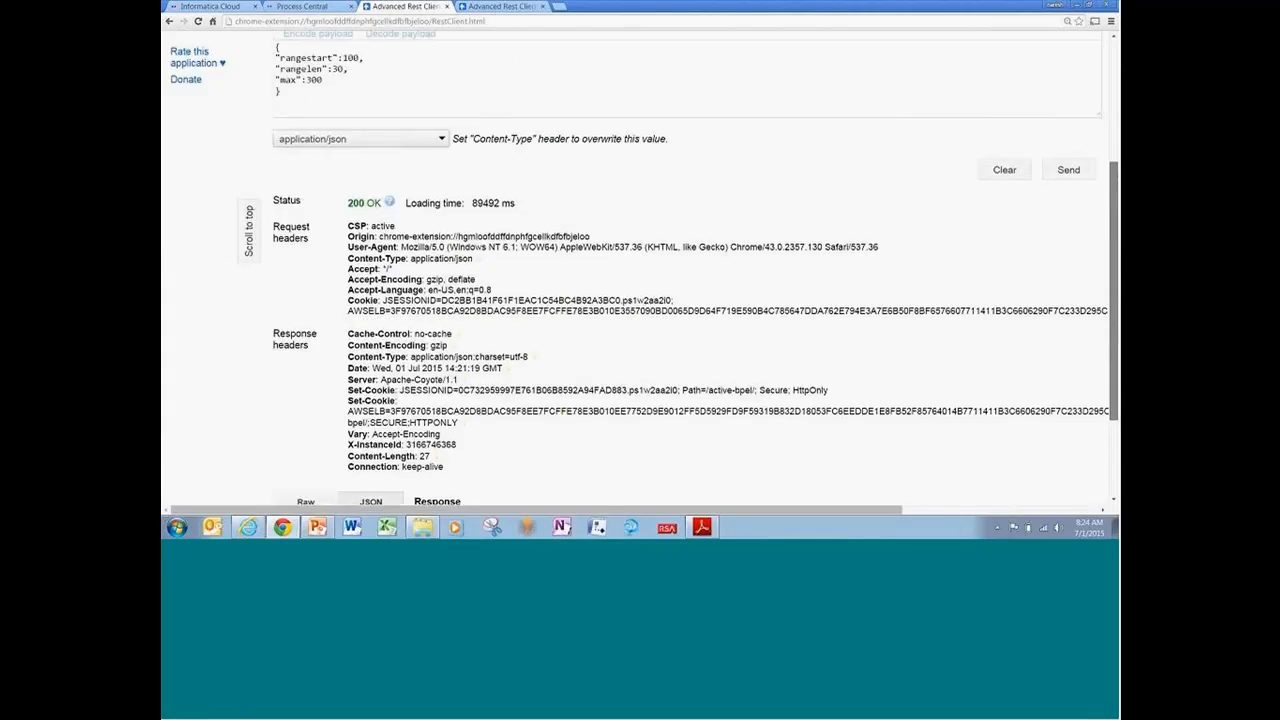
scroll(1086, 95, up, 5)
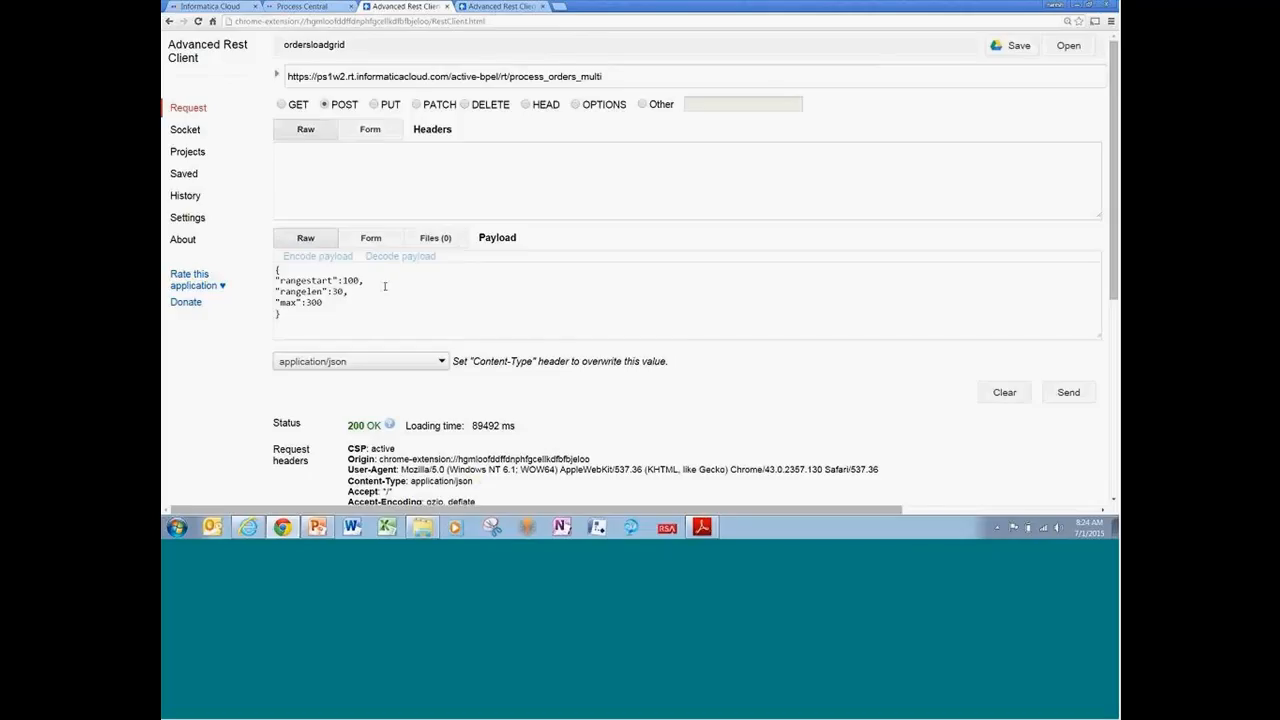
click(343, 292)
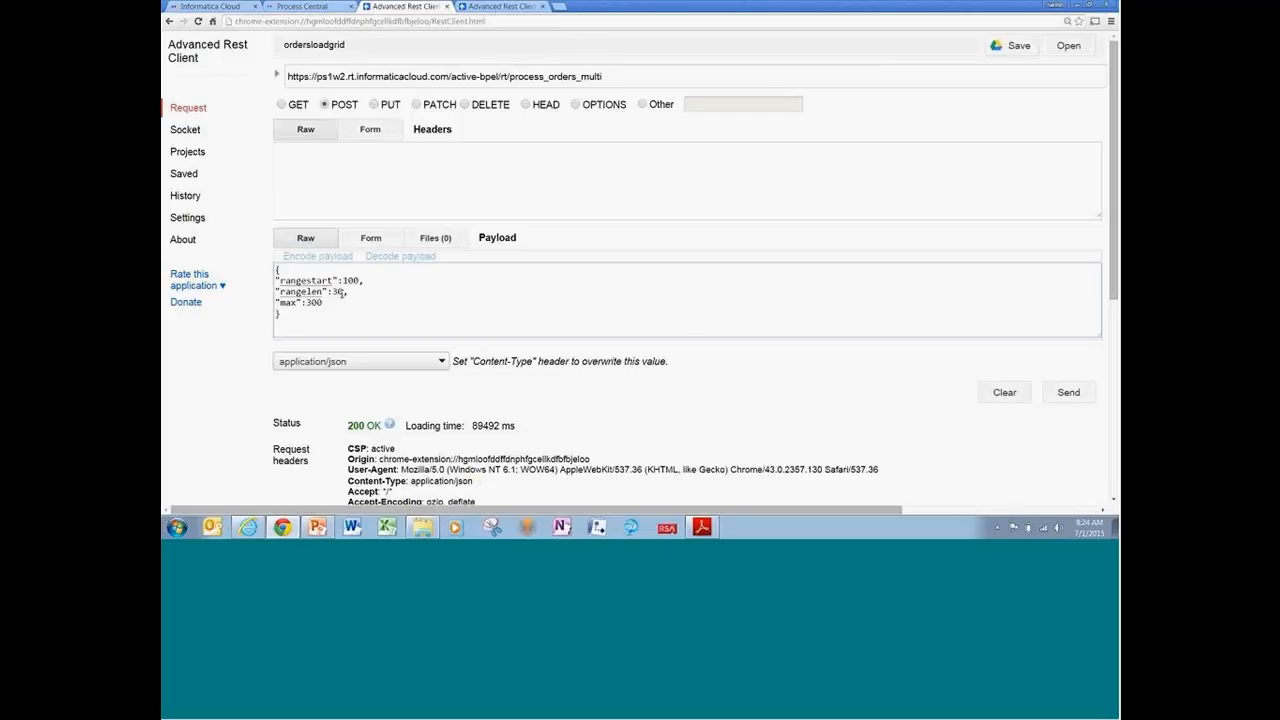
key(BackSpace)
key(BackSpace)
text(25)
click(1062, 396)
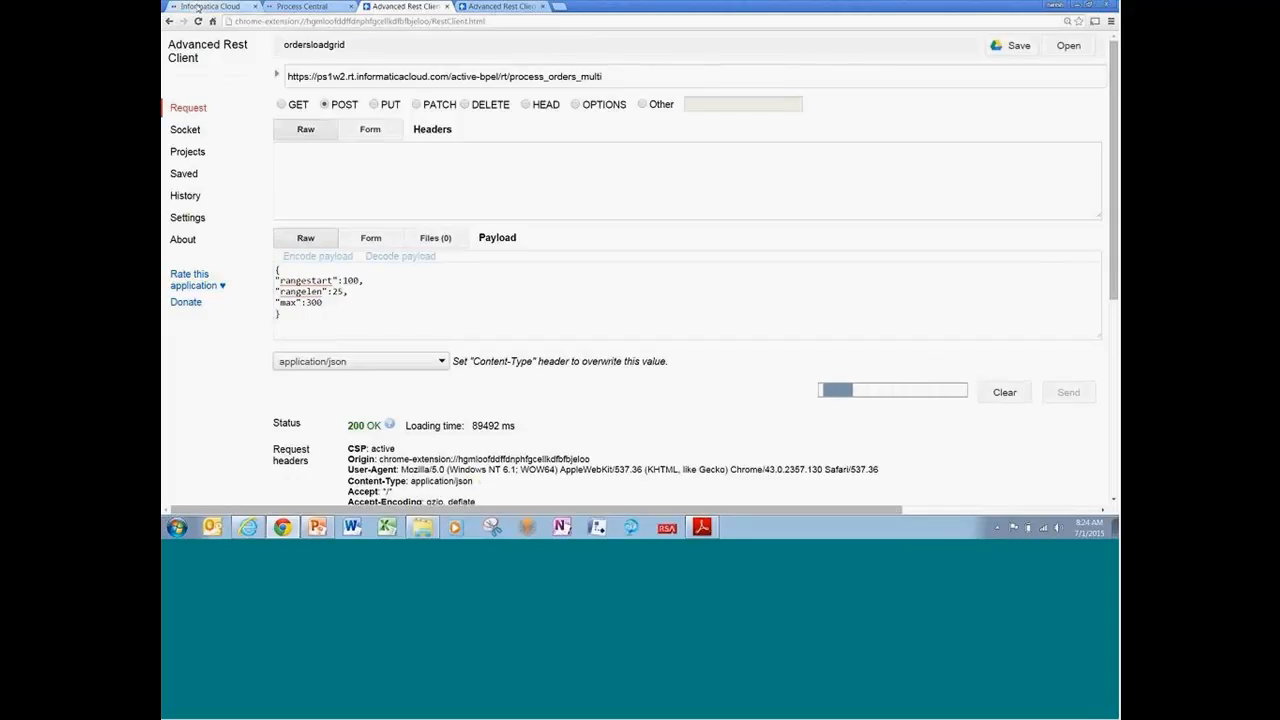
Switch to Informatica Cloud and open the Activity Monitor, discarding the unsaved changes to the lookupandload mapping
click(199, 7)
mouse_move(272, 66)
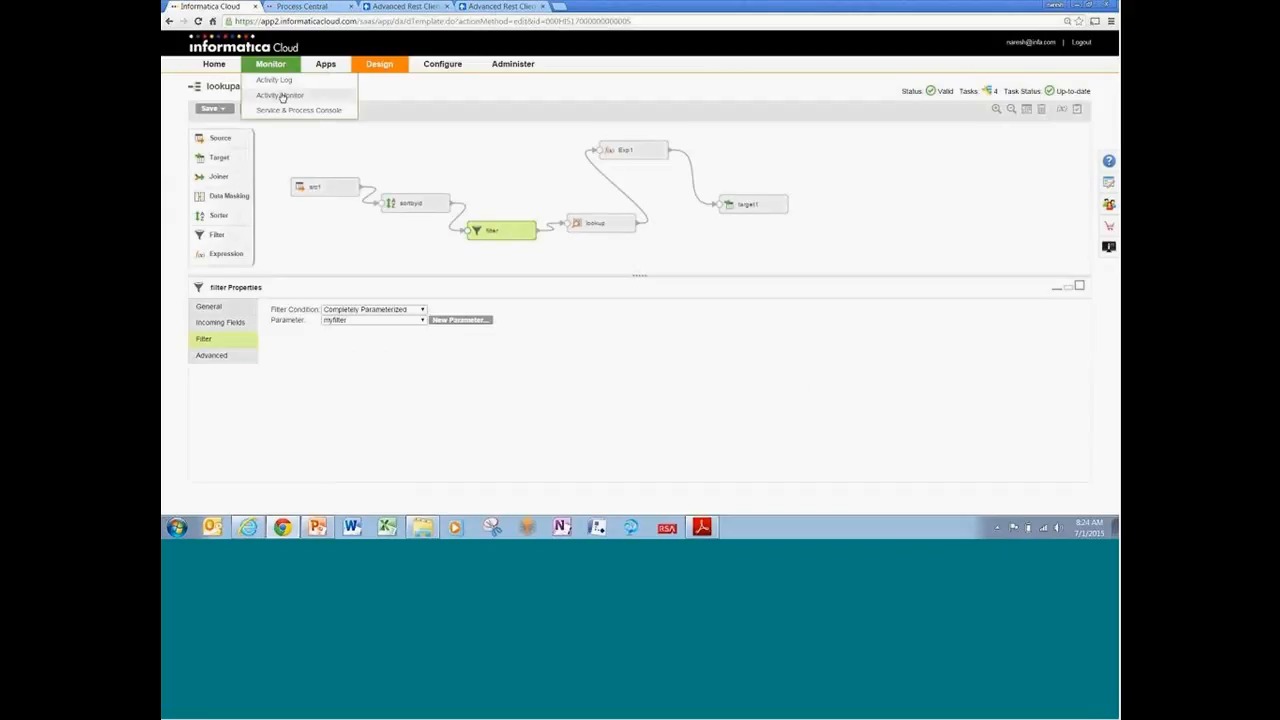
click(282, 94)
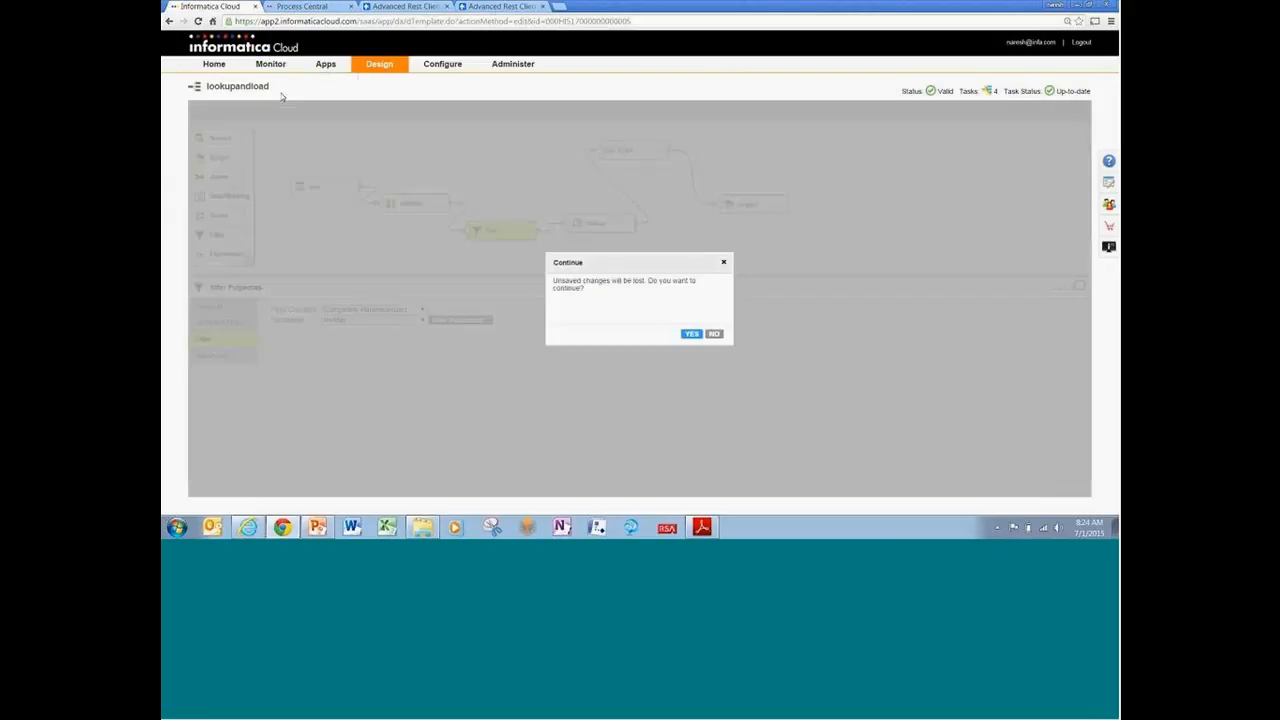
click(689, 334)
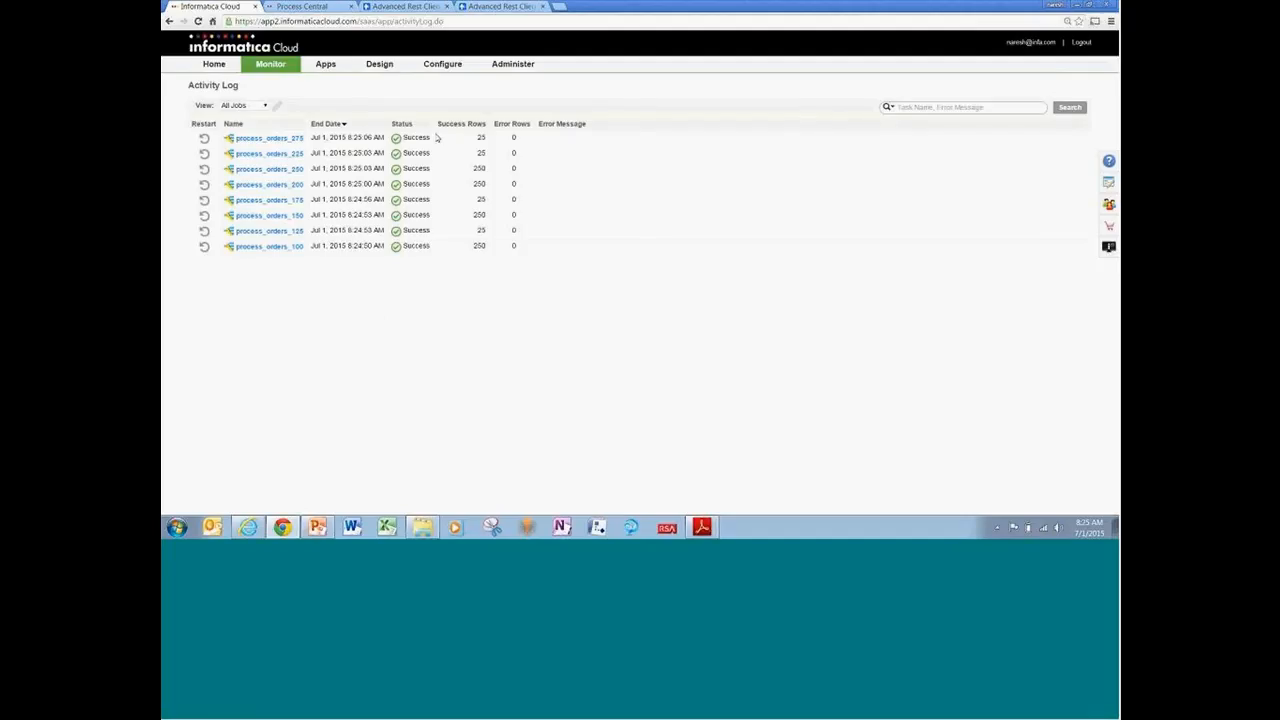
Review the secure agents of the runtime environments, and check the Activity Monitor and Activity Log for the process_orders jobs
mouse_move(444, 65)
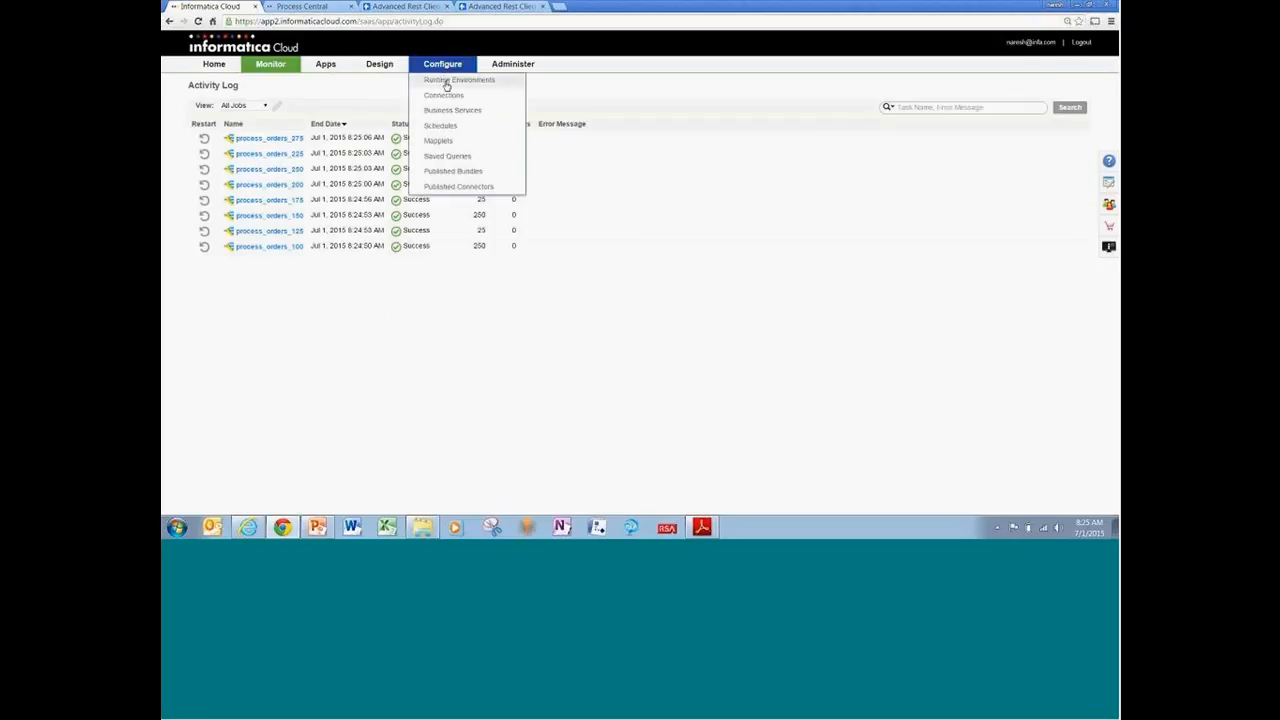
click(446, 82)
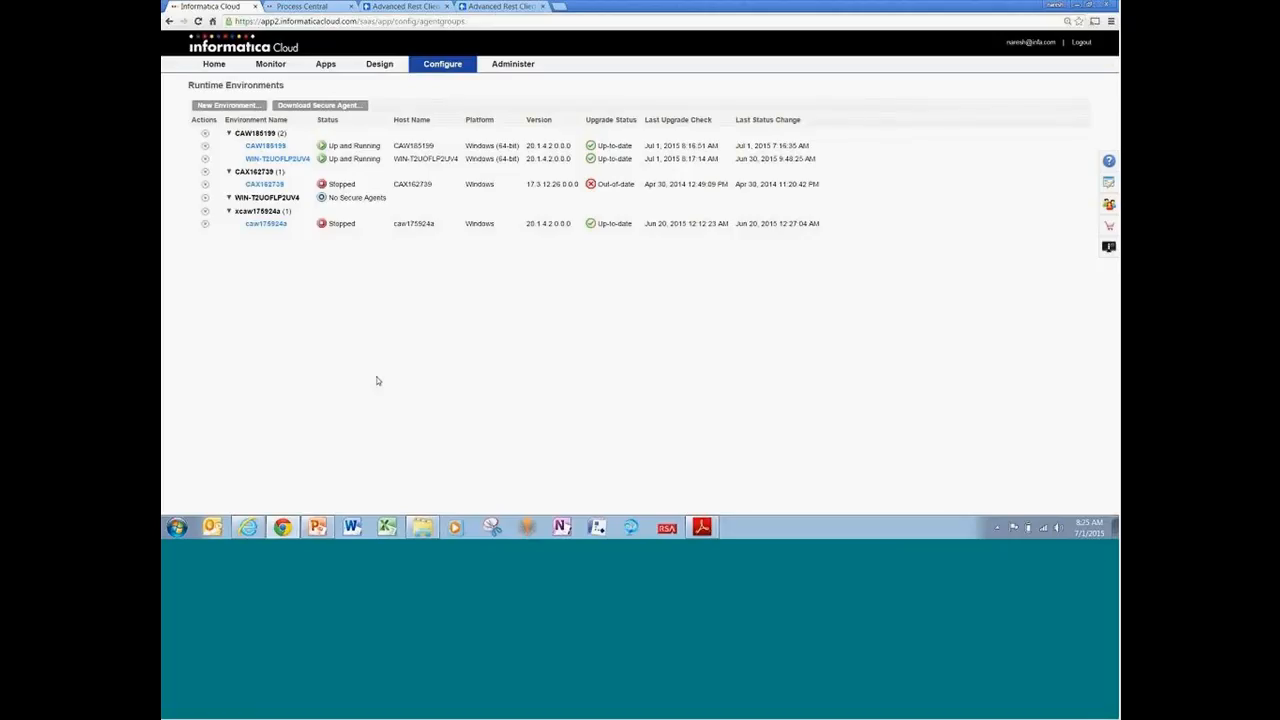
mouse_move(270, 64)
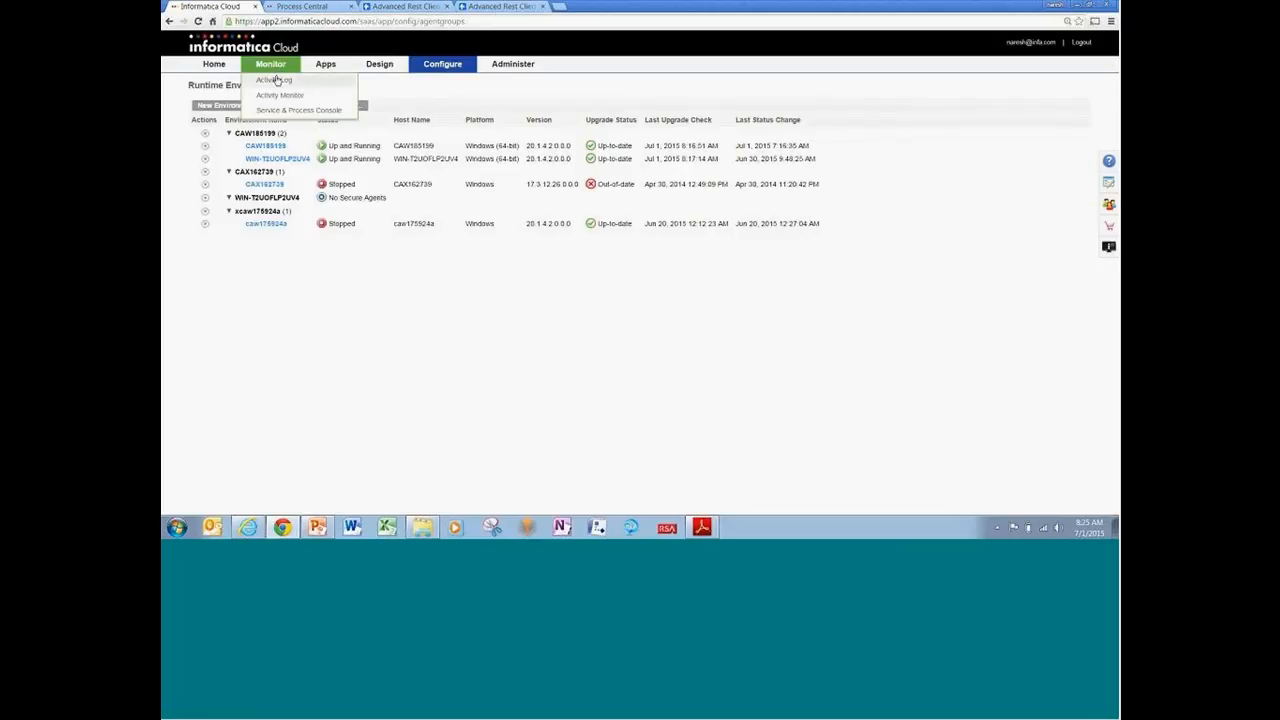
click(280, 95)
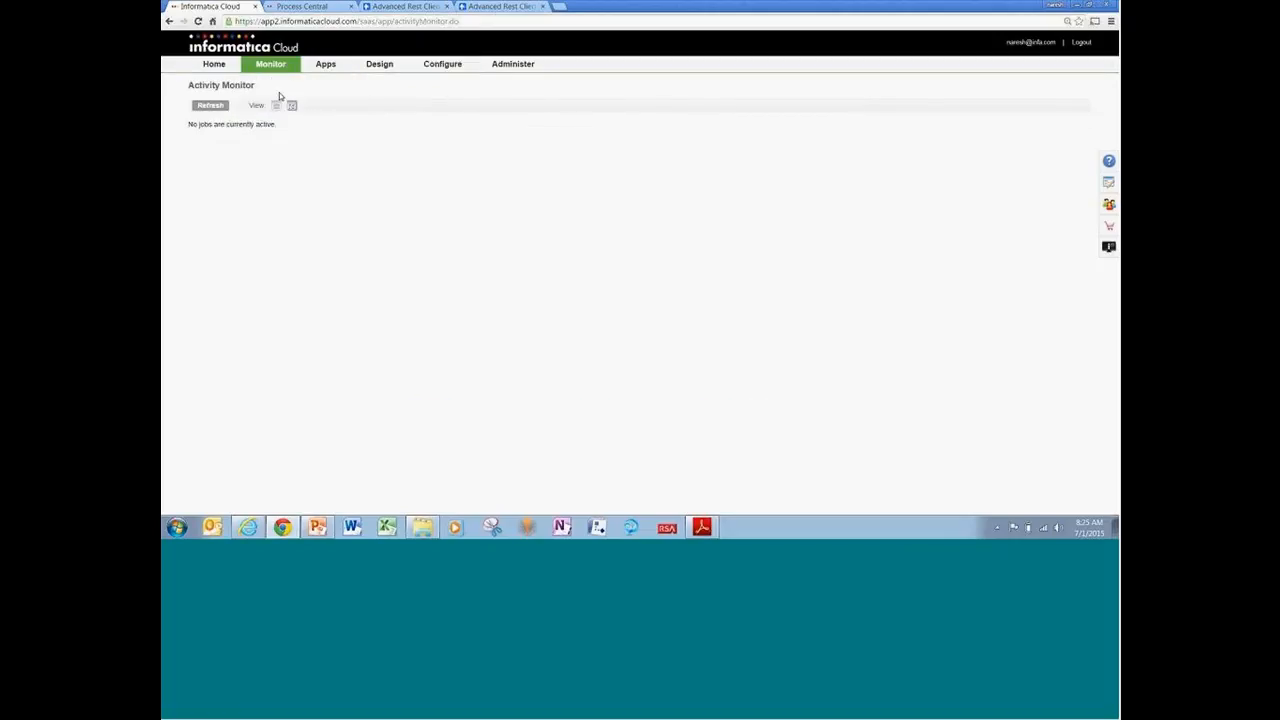
mouse_move(276, 66)
click(276, 79)
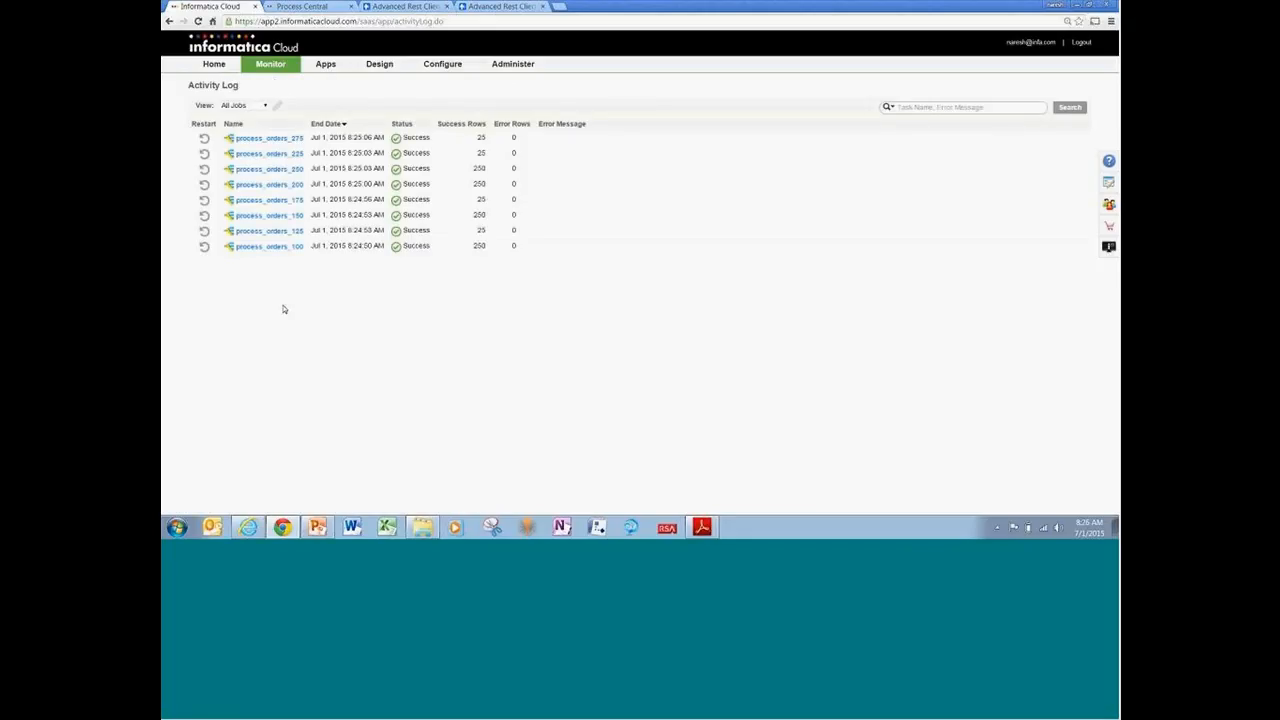
Compare which secure agent ran the process_orders_275 and process_orders_250 jobs in their job details
click(269, 143)
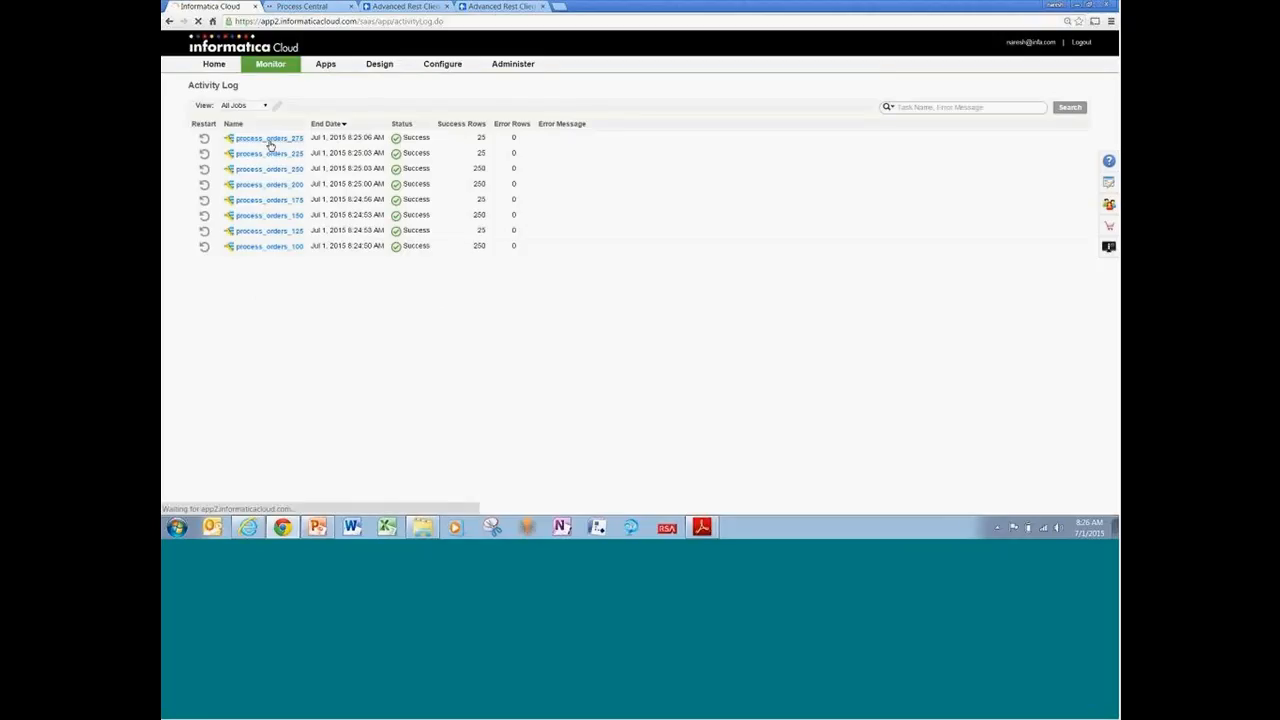
drag(274, 218, 348, 224)
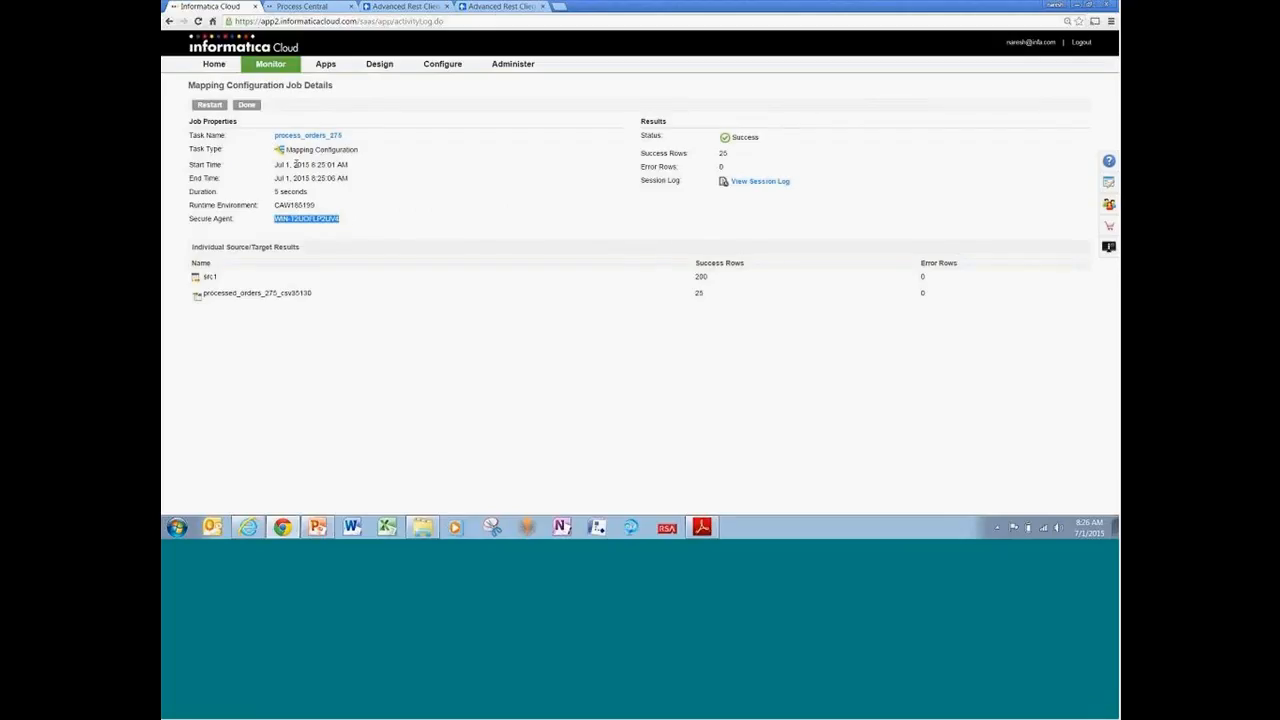
click(251, 106)
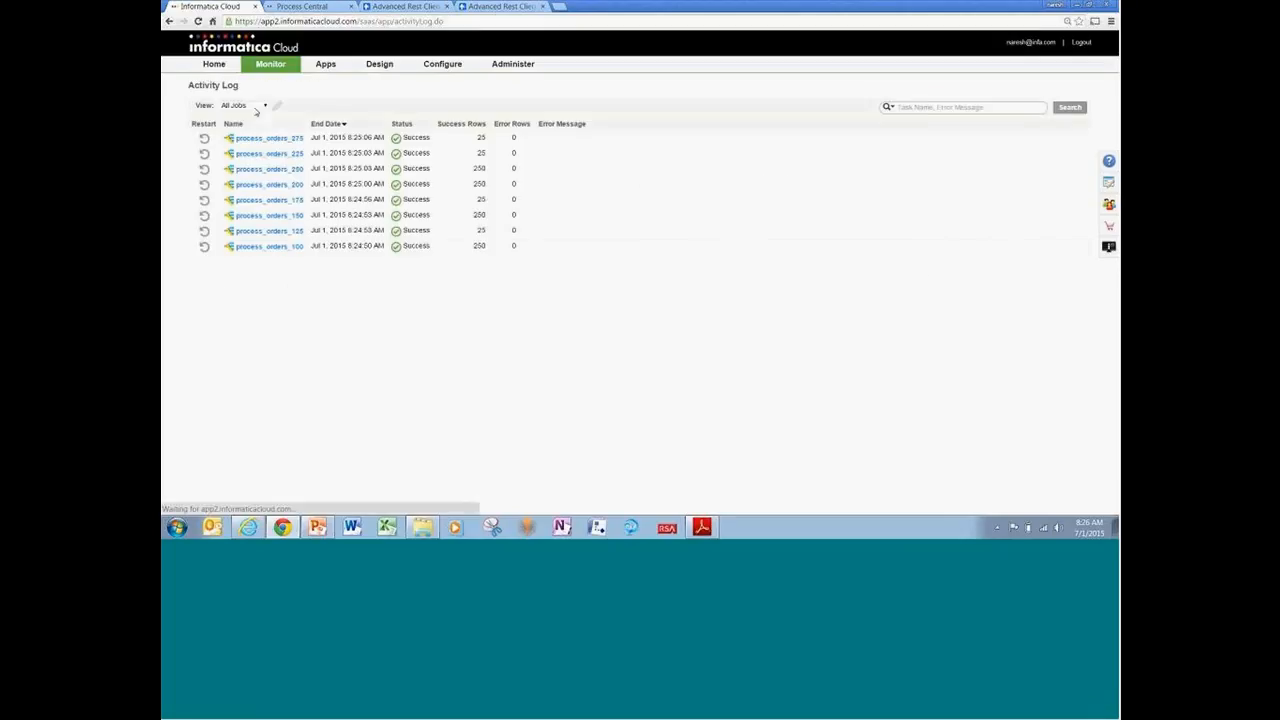
click(279, 172)
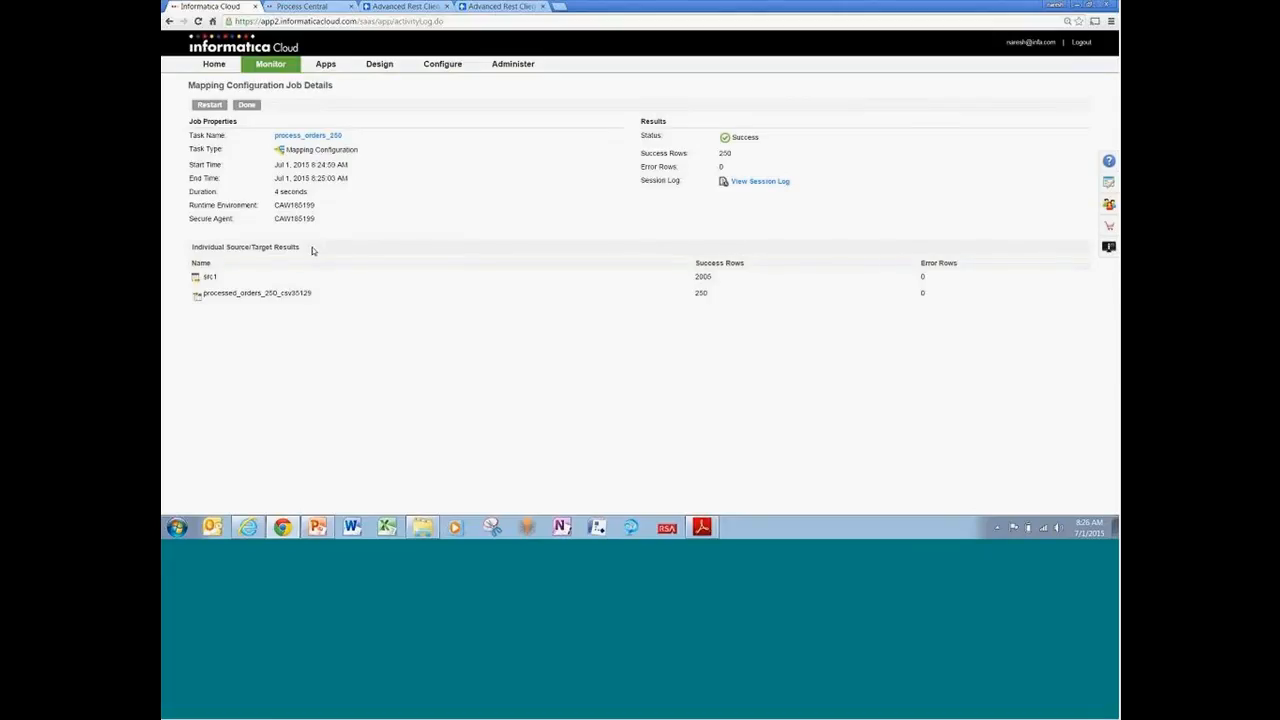
click(250, 106)
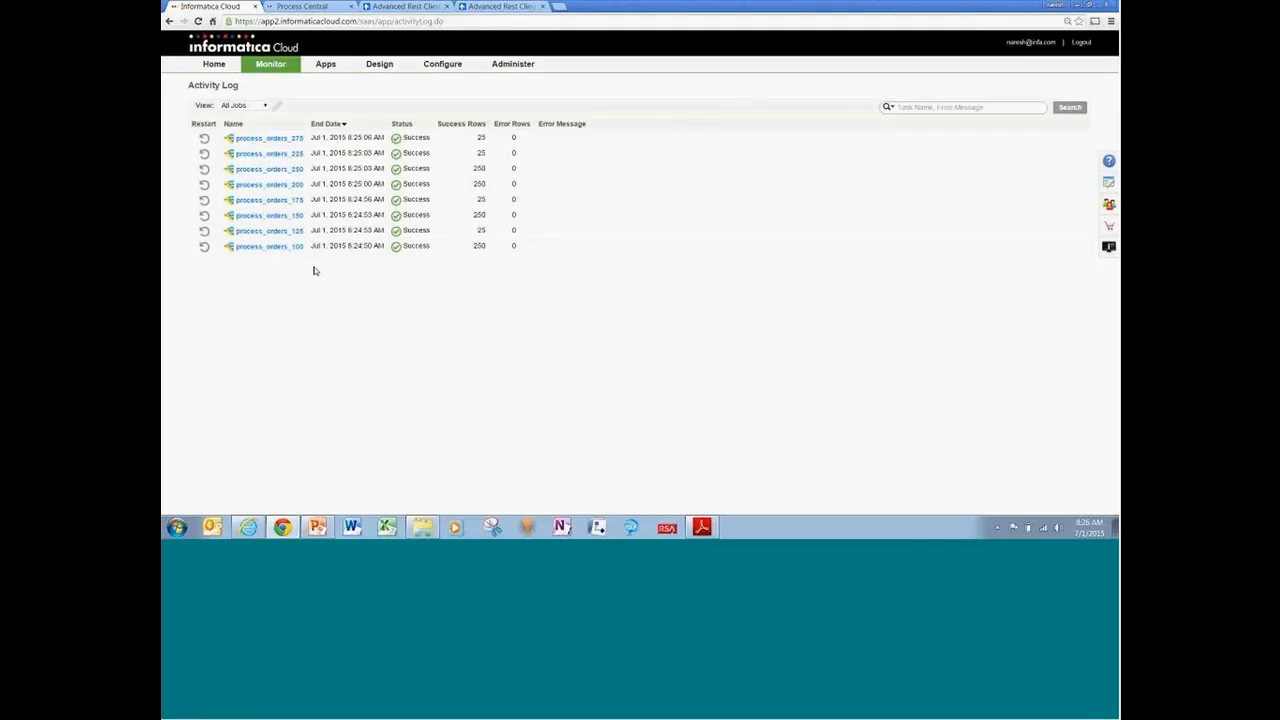
Open the process_orders_150 mapping configuration task, examine its parameter values including the $myfilter$ expression, and close it
click(326, 64)
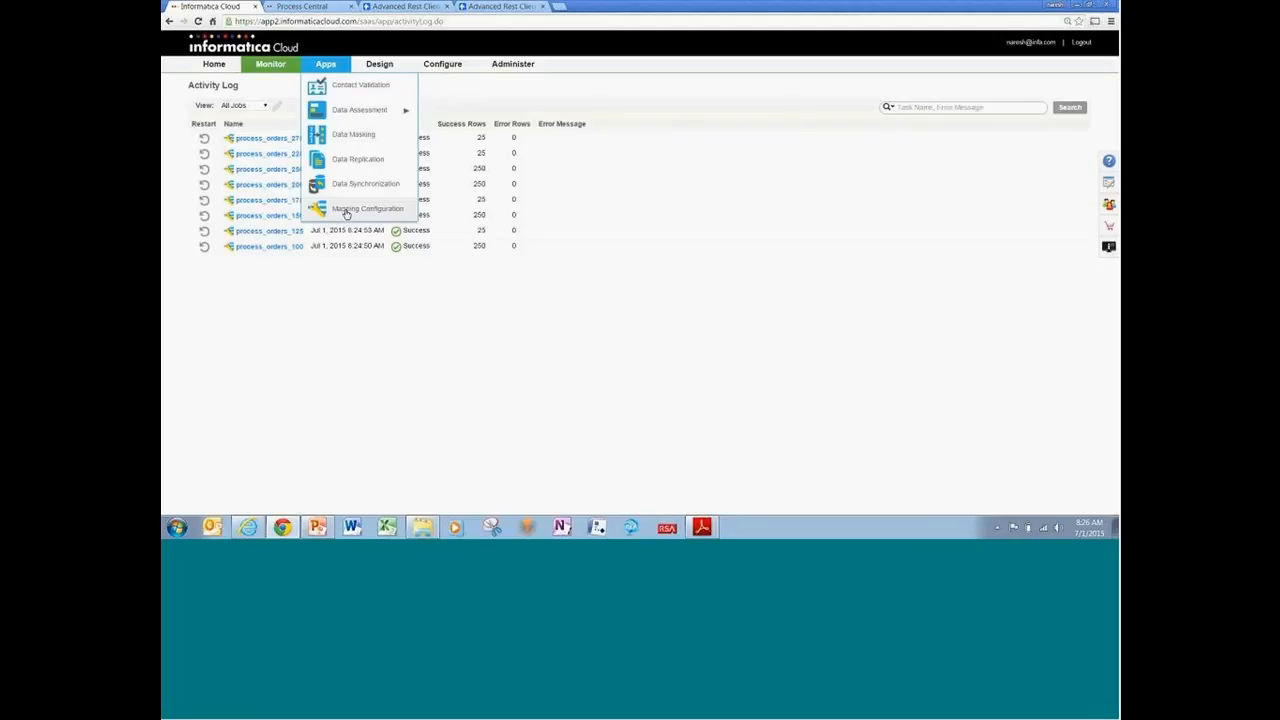
click(346, 210)
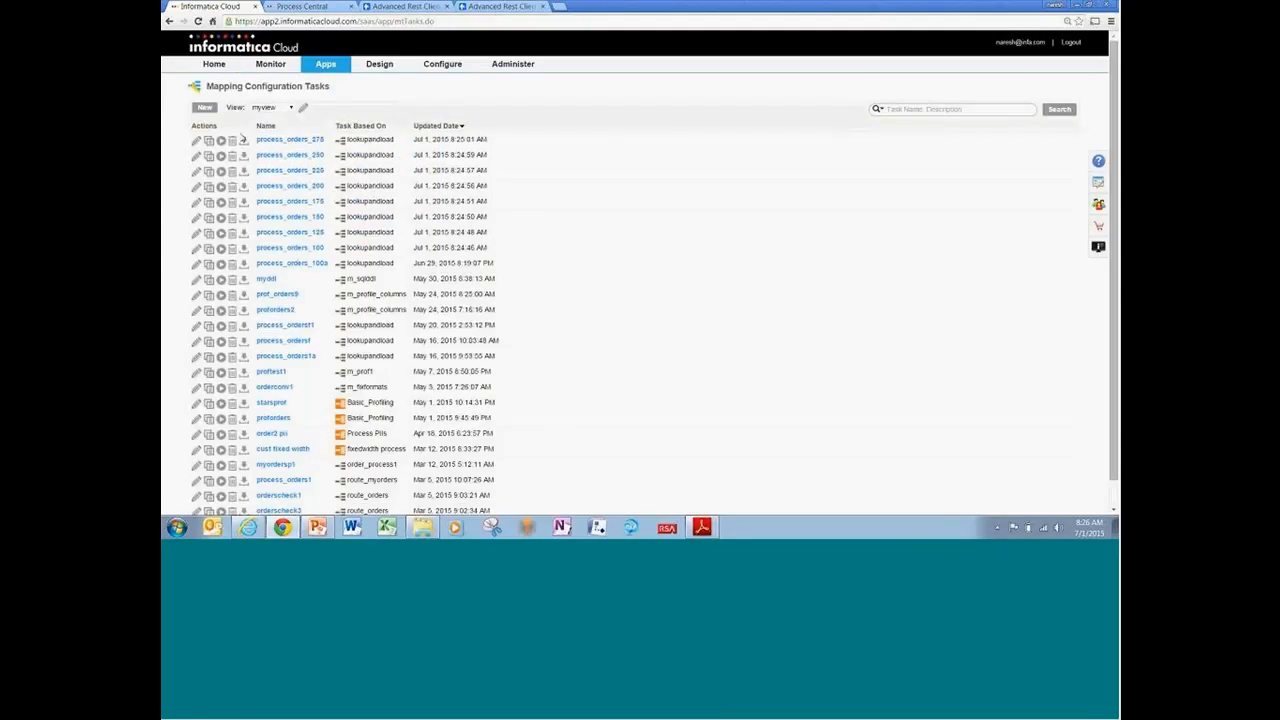
click(291, 217)
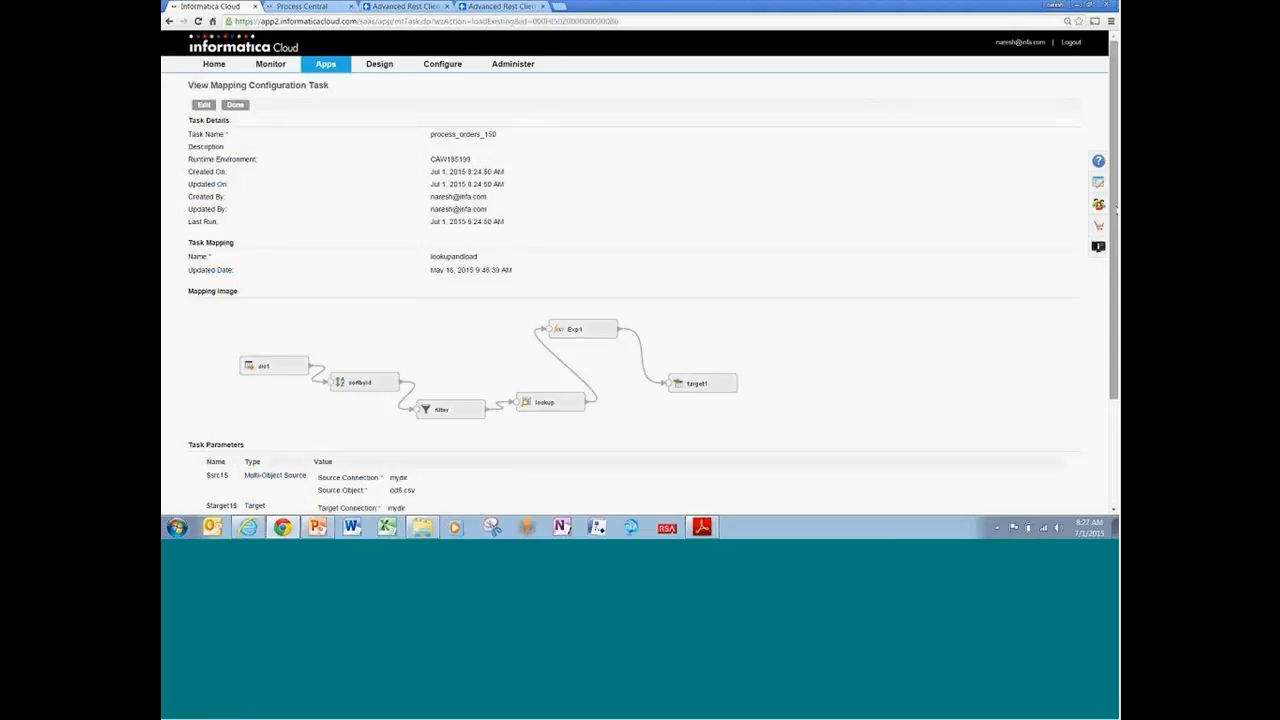
scroll(1115, 207, down, 3)
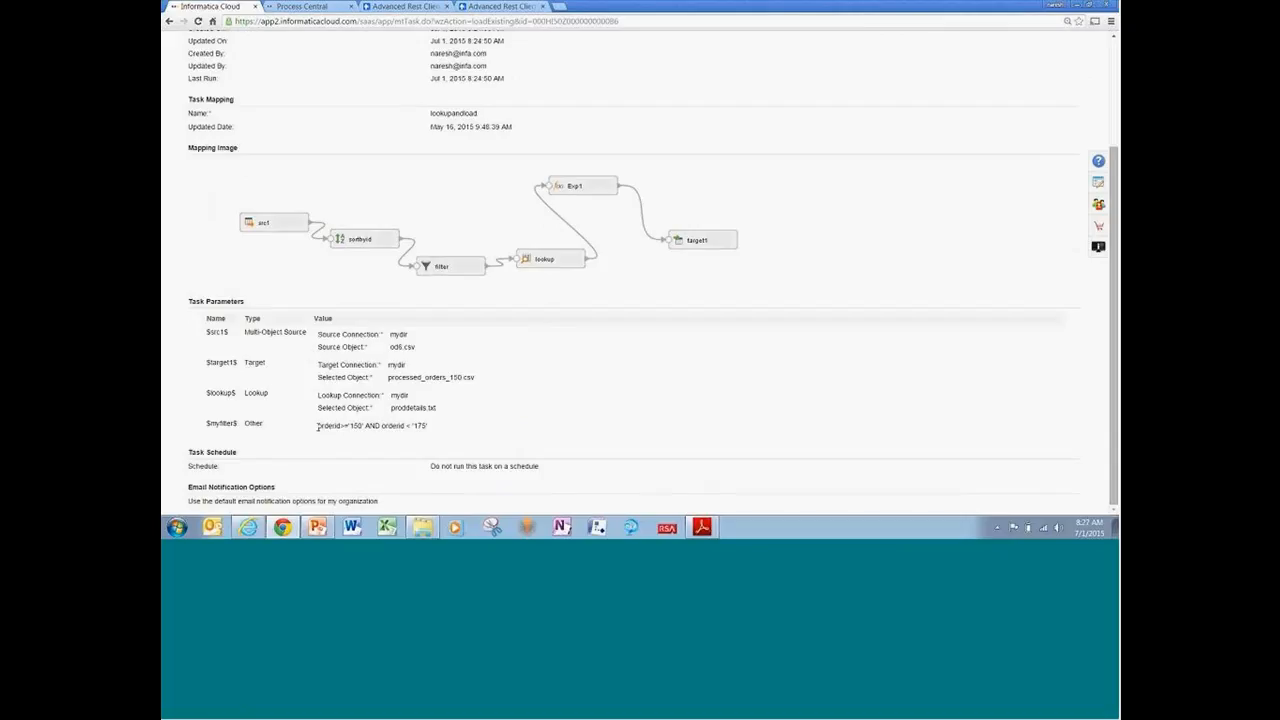
drag(317, 427, 437, 432)
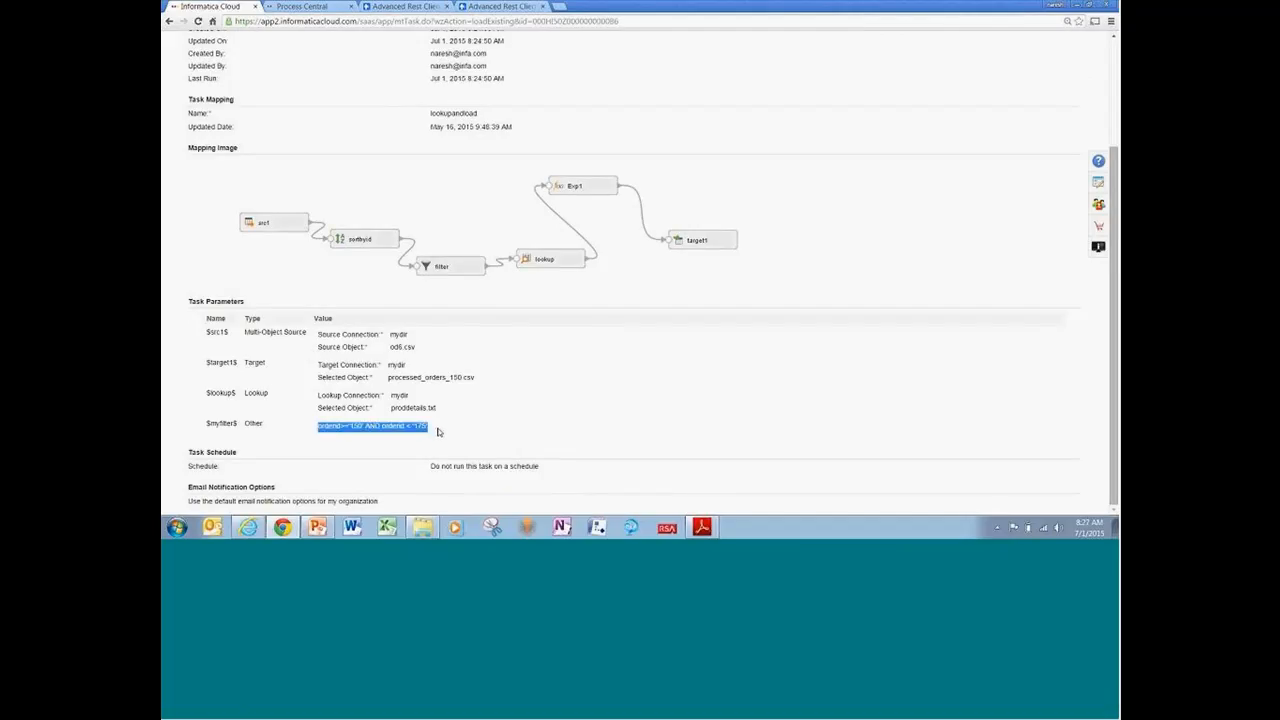
click(437, 432)
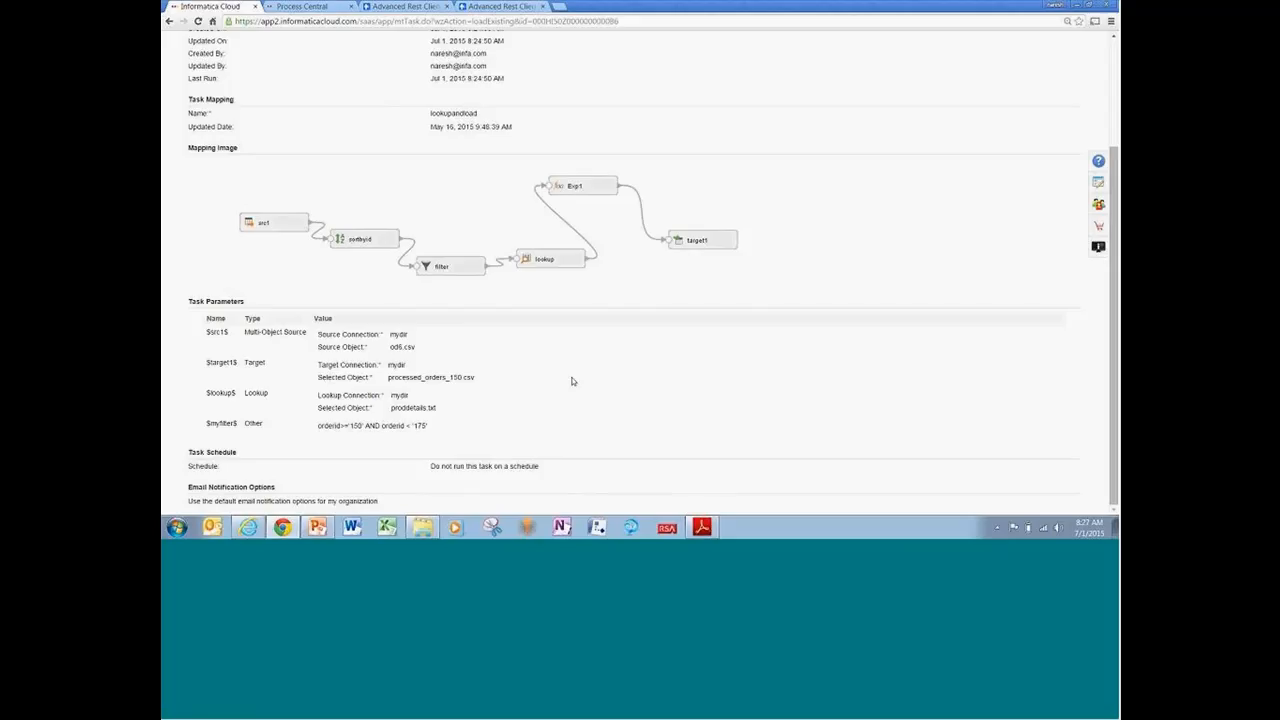
scroll(1115, 55, up, 3)
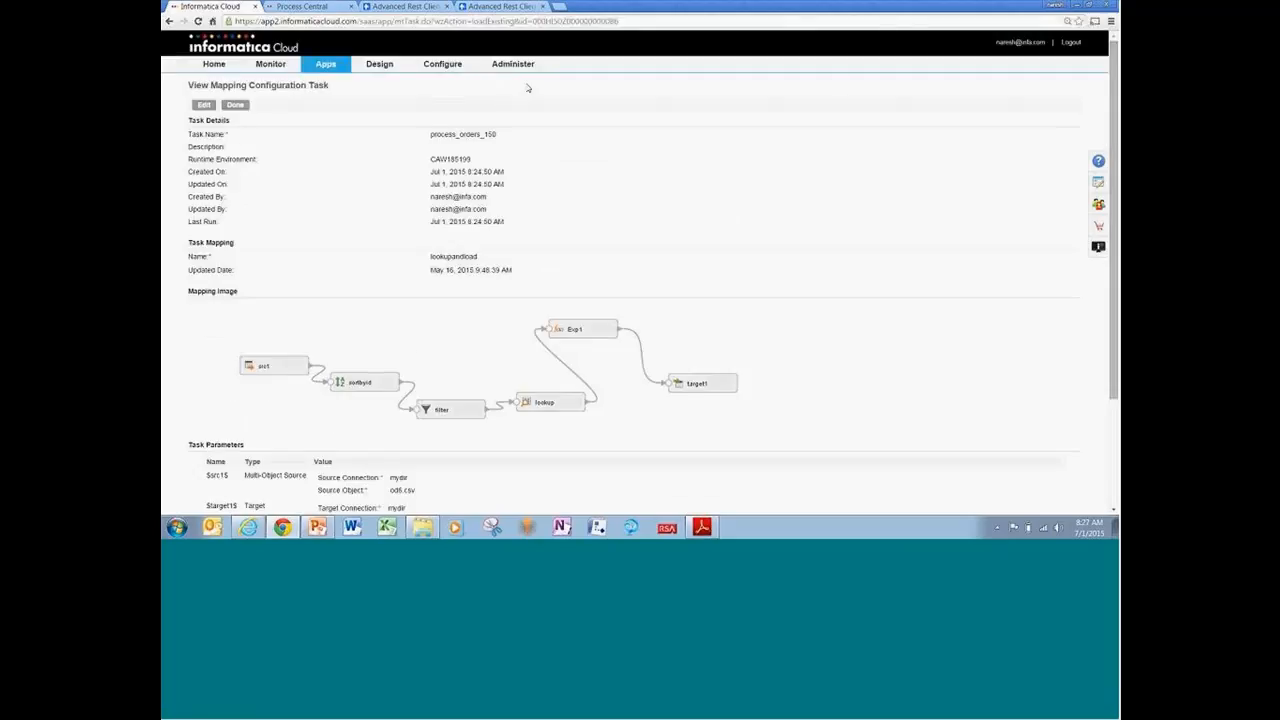
click(238, 111)
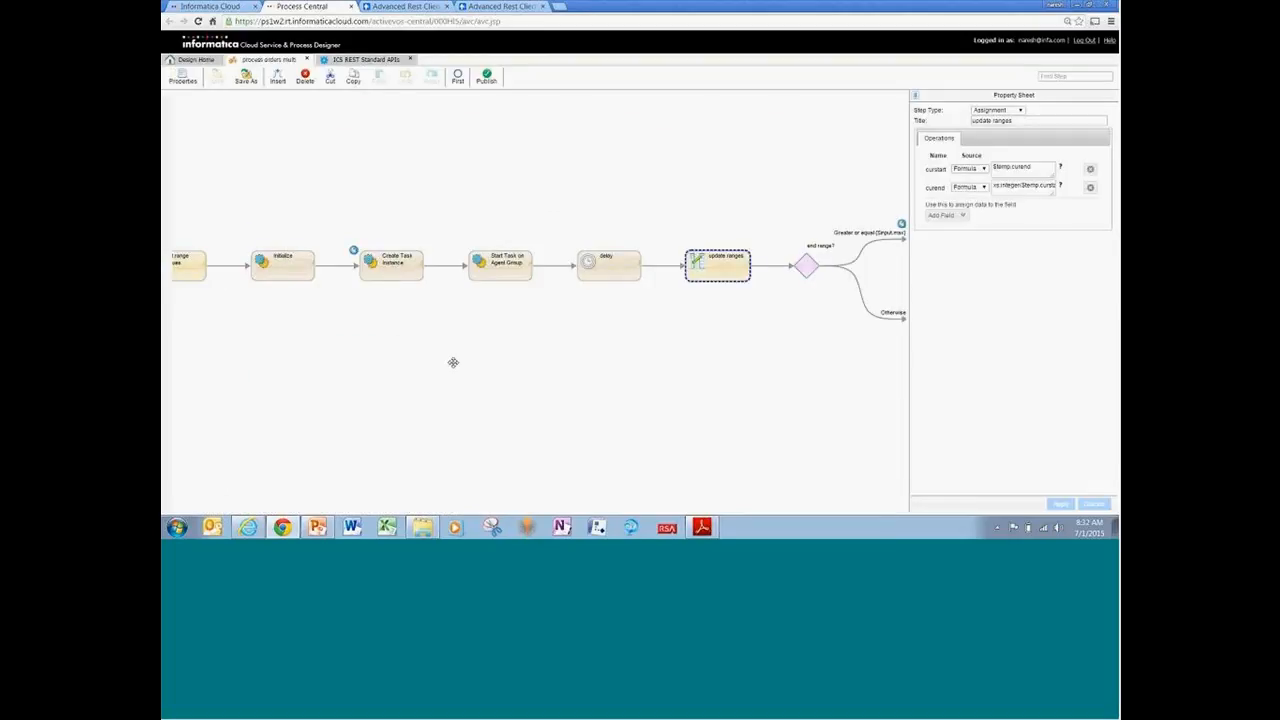
View the start of the process orders multi flow in Process Central and look at the profile_test request in Advanced Rest Client
drag(453, 362, 573, 350)
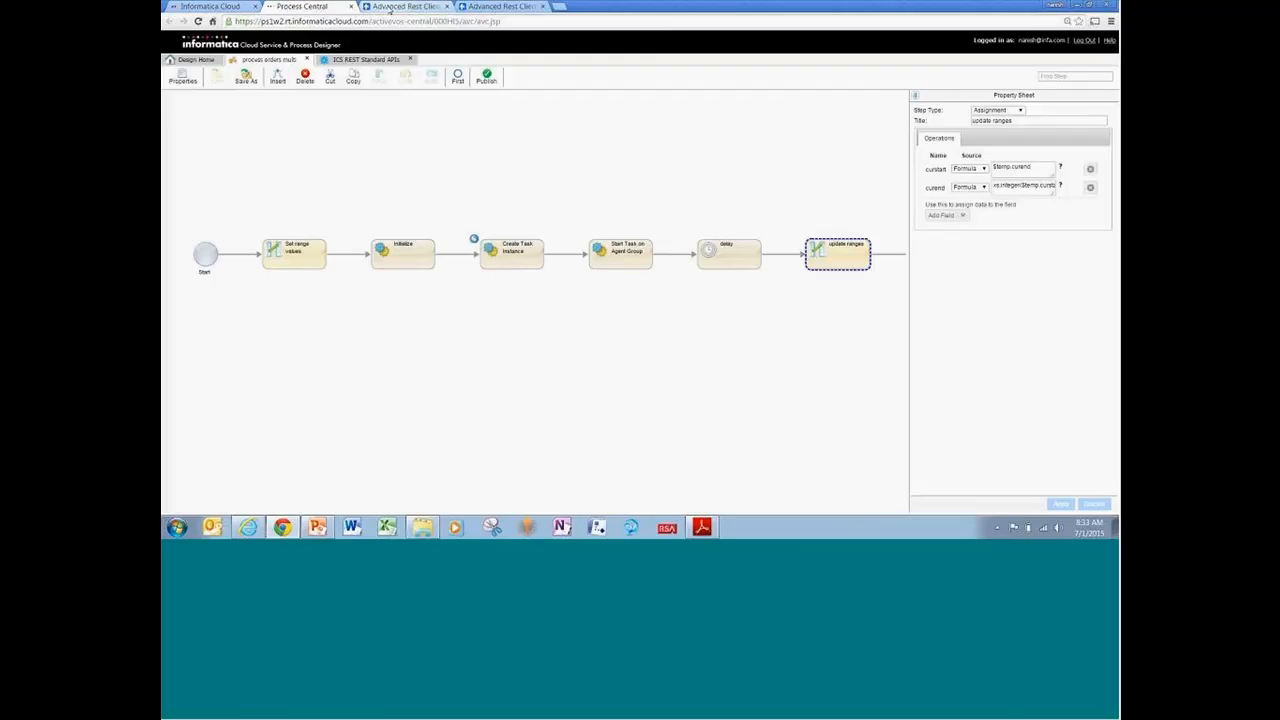
click(493, 8)
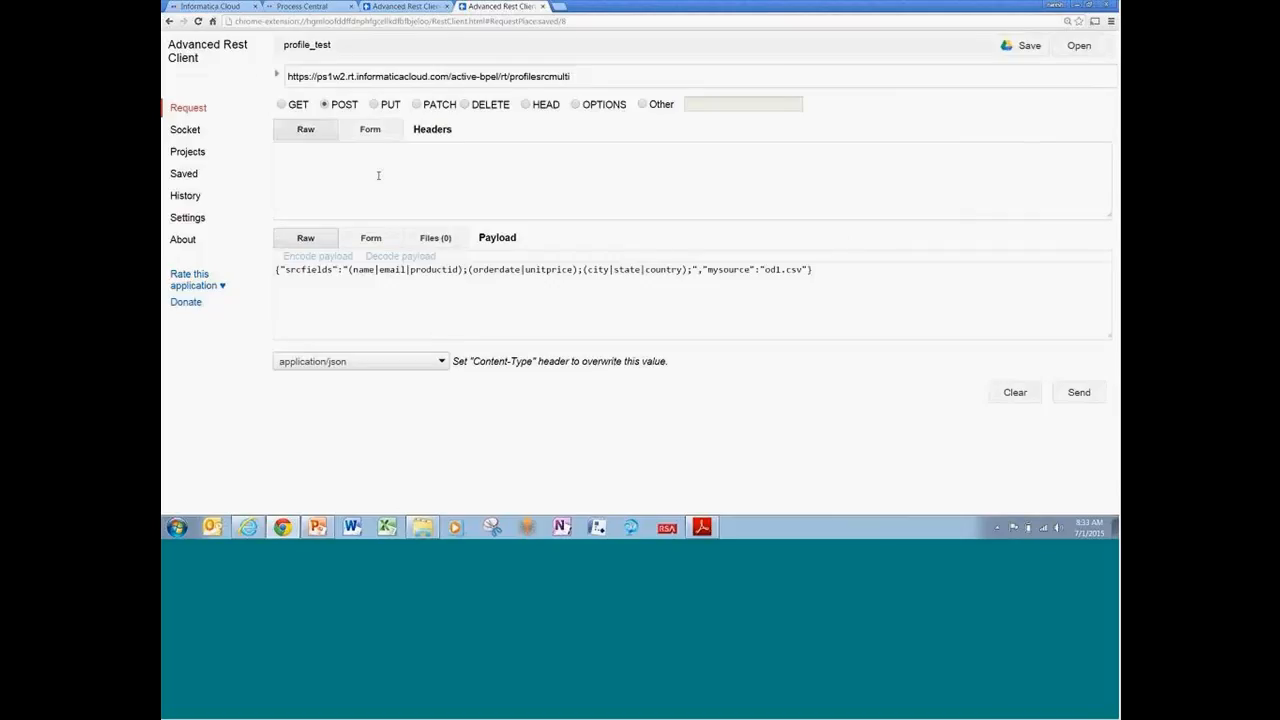
click(299, 8)
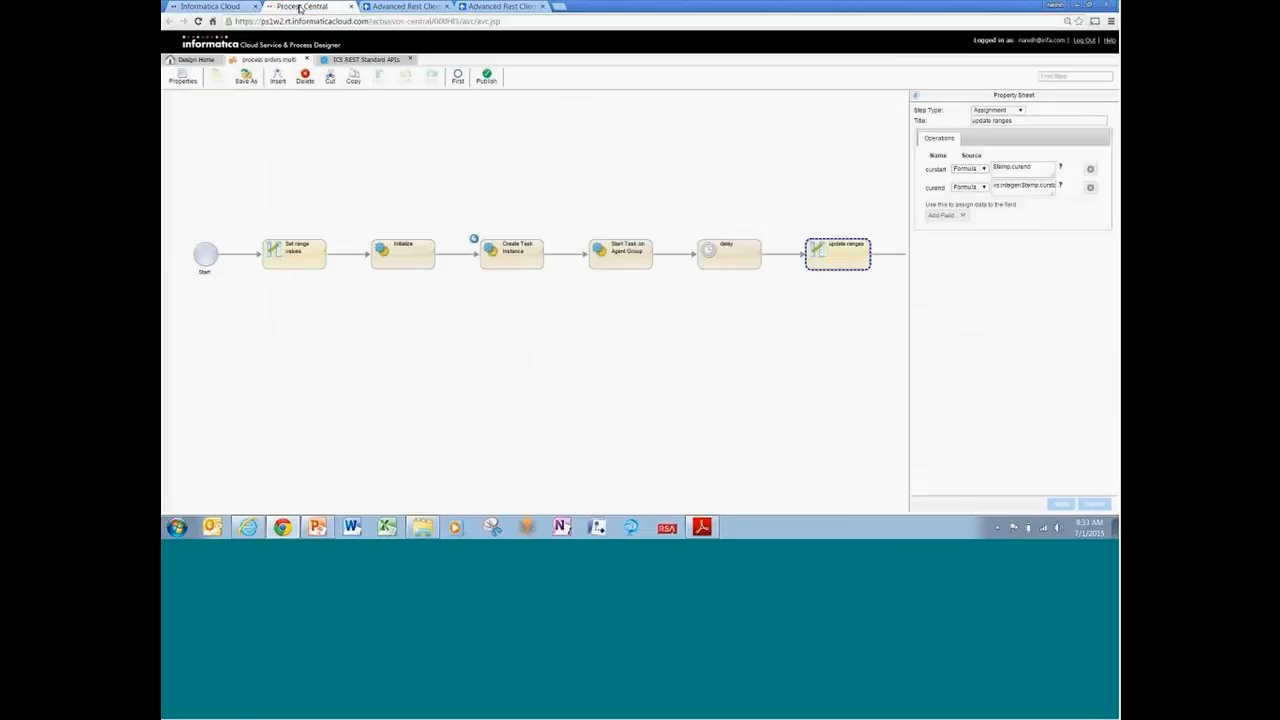
Open the profilesrcmulti process from the list of processes and inspect the assignments of its Init fields step
click(198, 60)
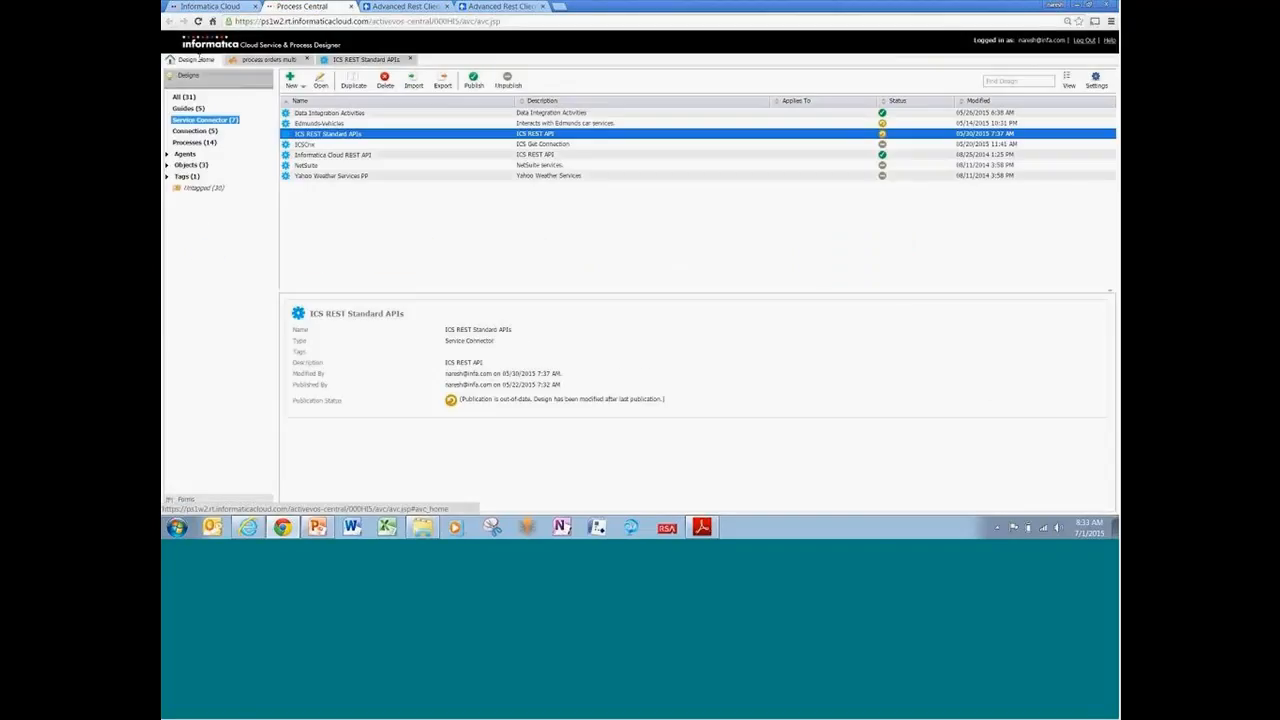
click(193, 145)
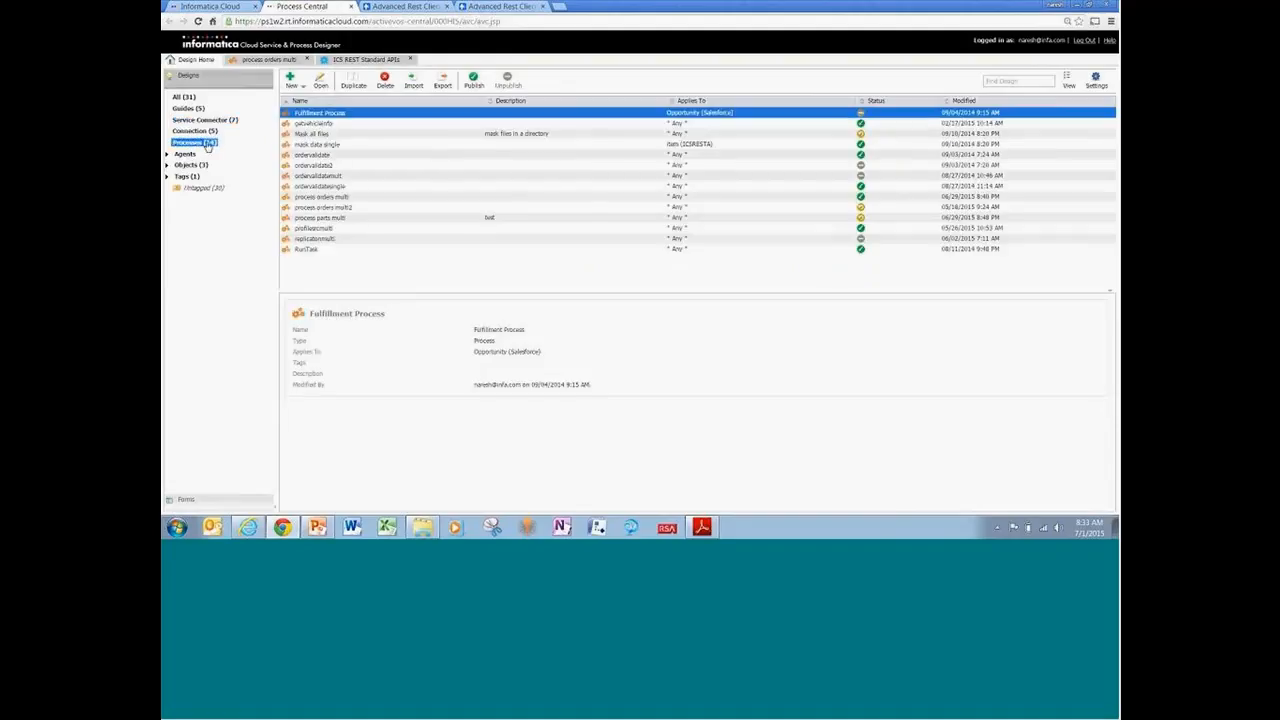
double_click(318, 229)
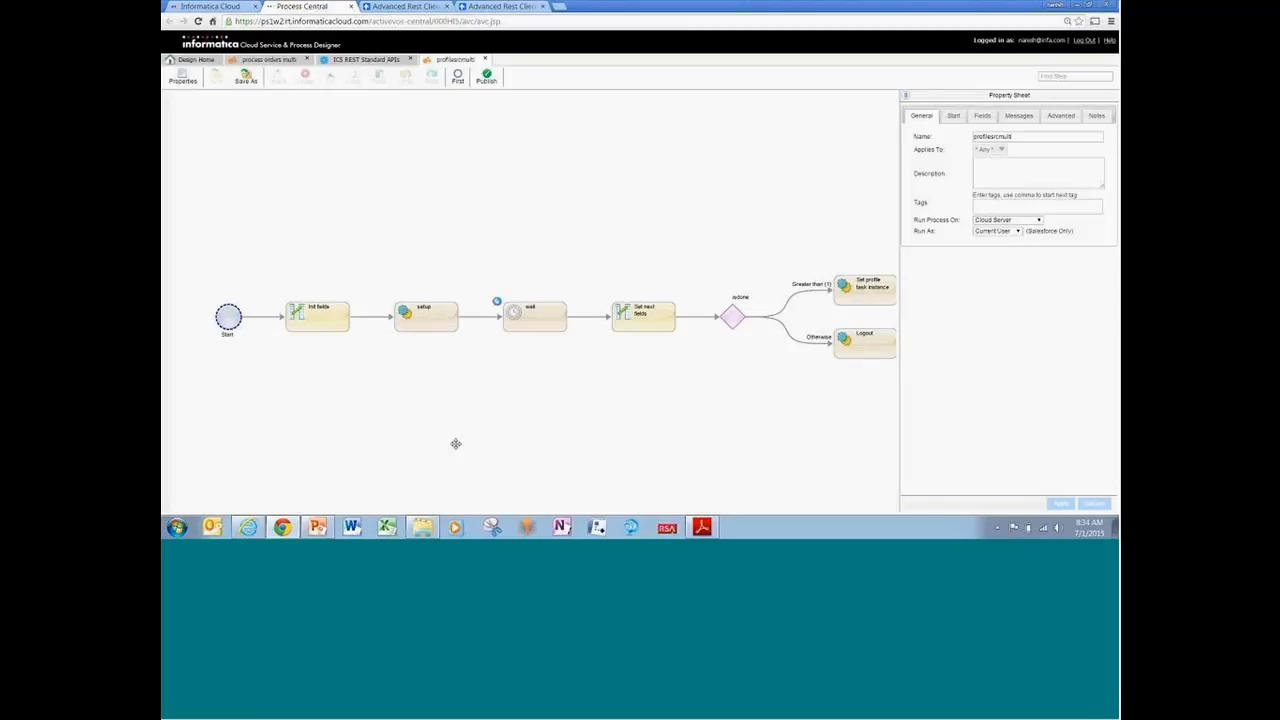
drag(763, 406, 768, 376)
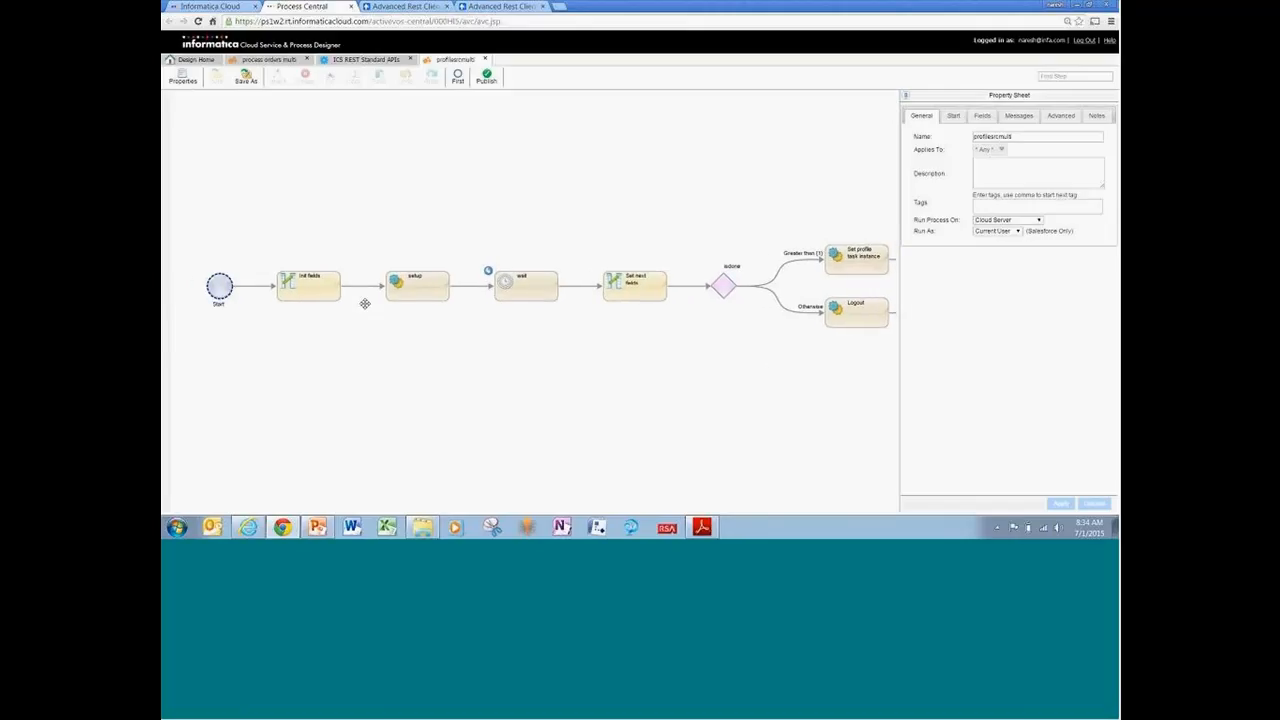
click(331, 299)
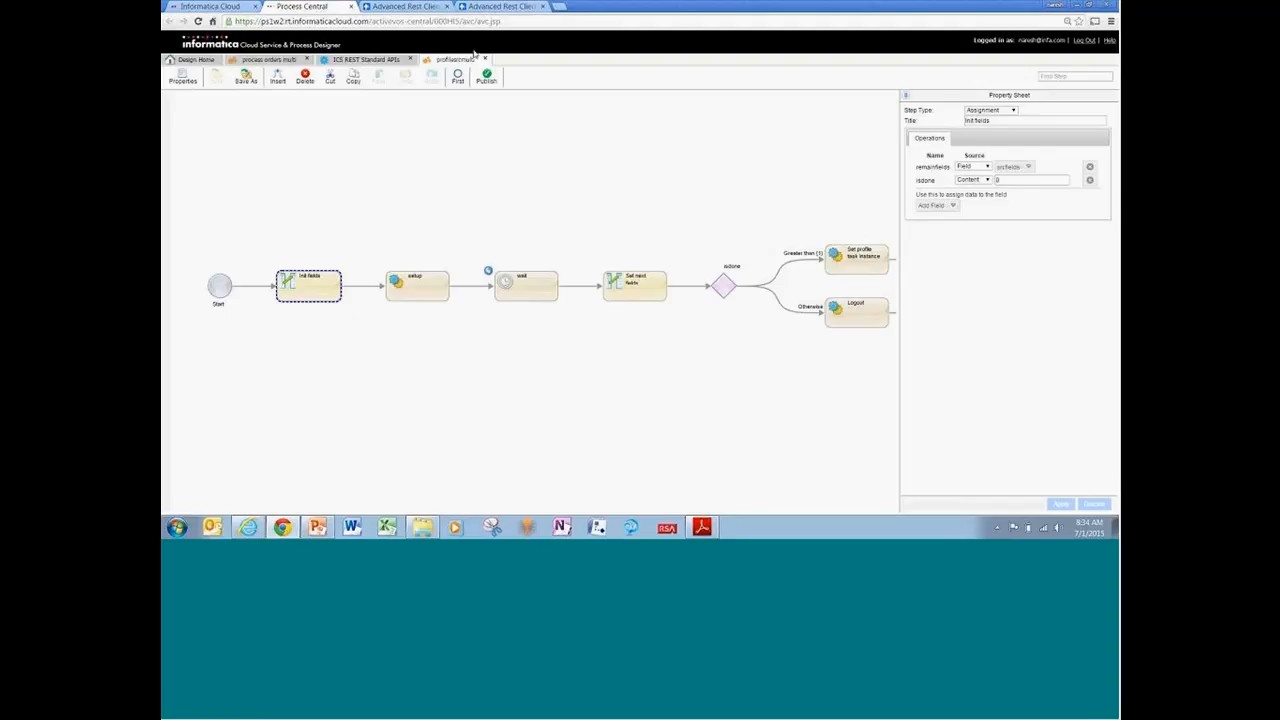
Examine the first field group in the profile_test payload, send the POST request unchanged and return to Informatica Cloud
click(479, 8)
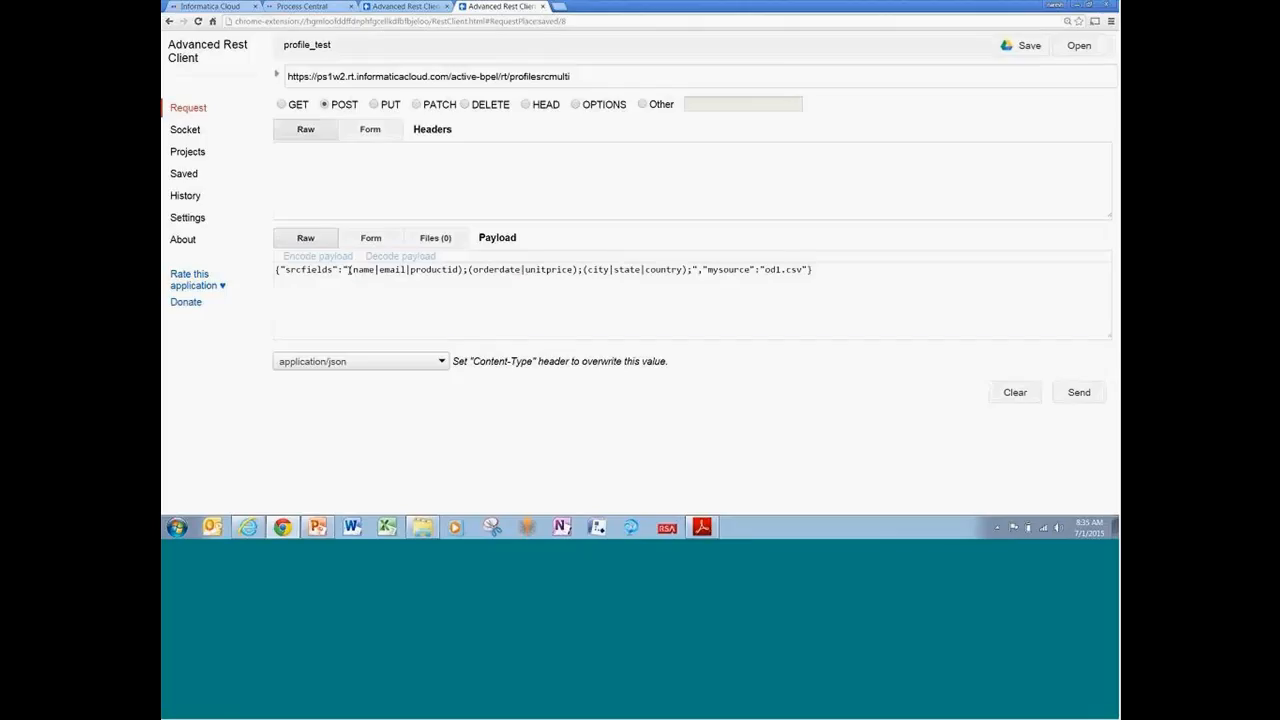
drag(348, 270, 463, 270)
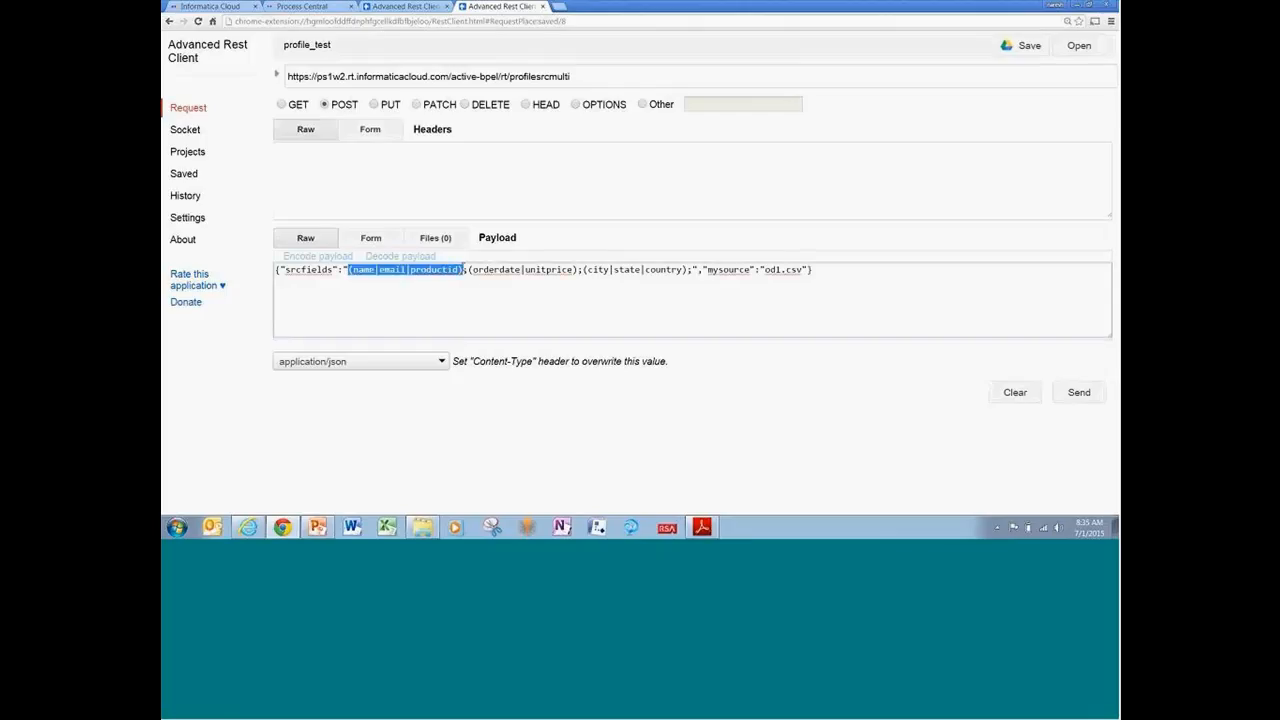
click(481, 290)
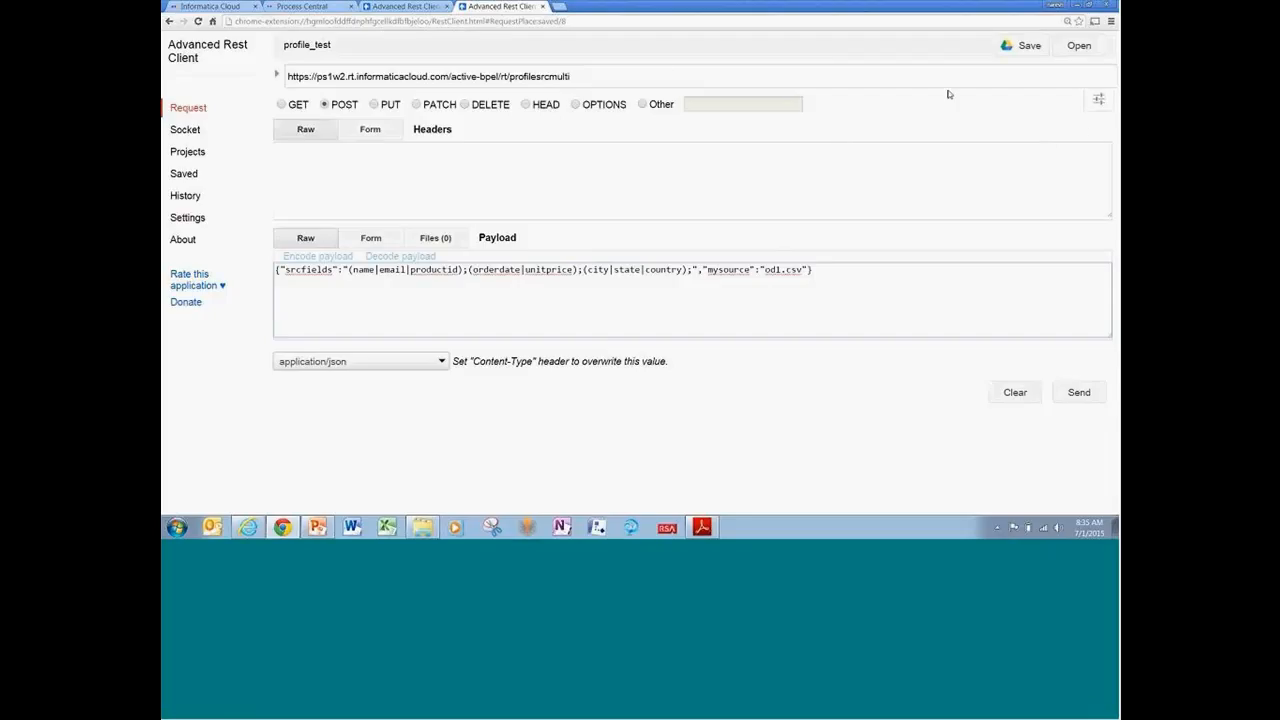
click(1082, 397)
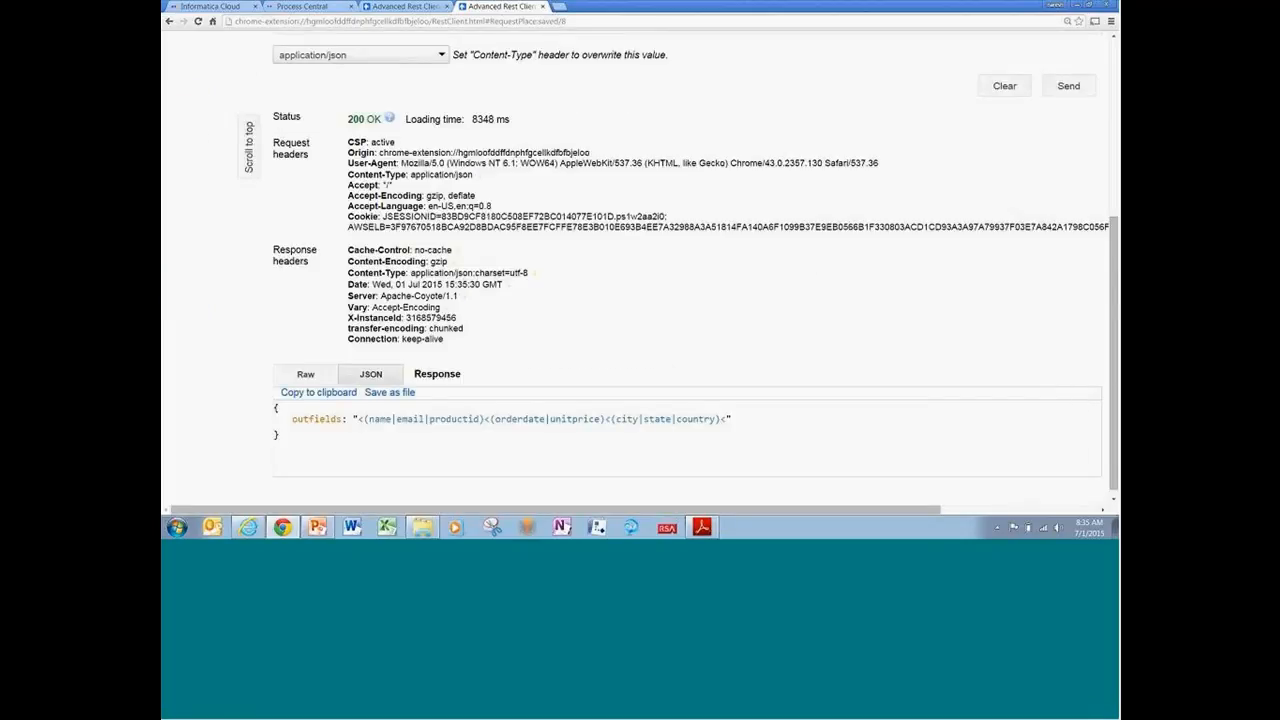
scroll(634, 61, up, 3)
click(213, 7)
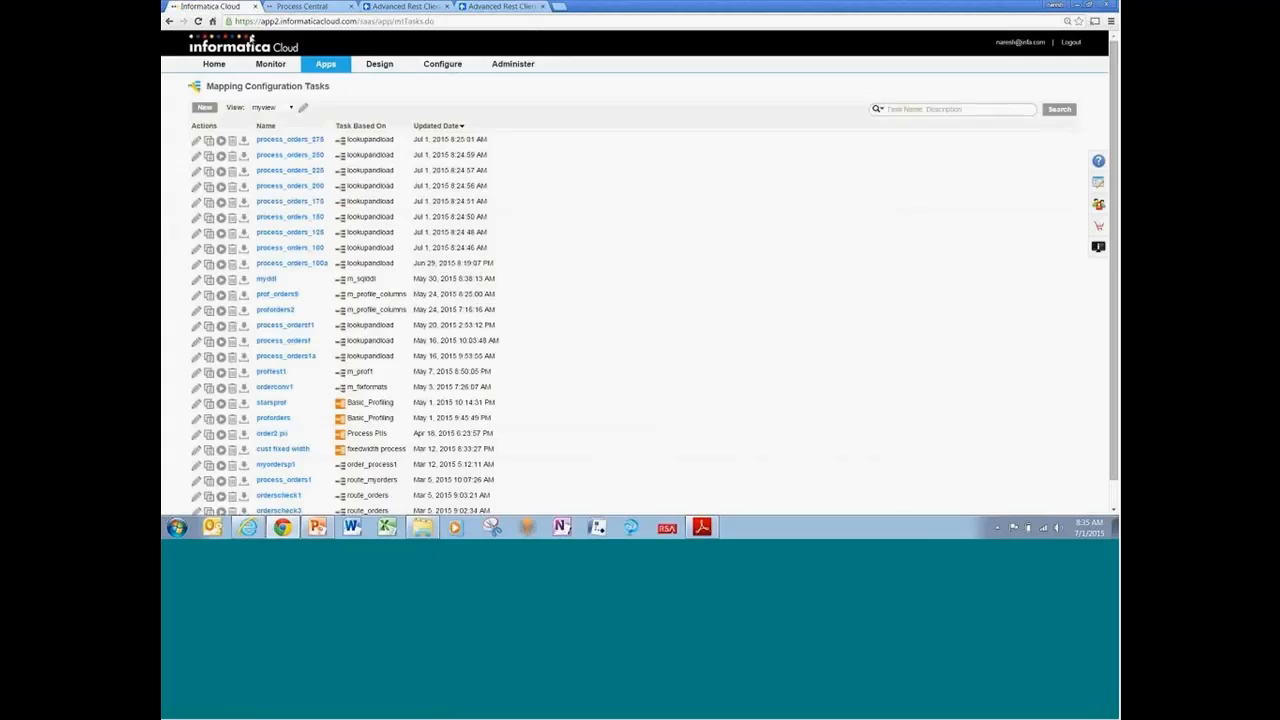